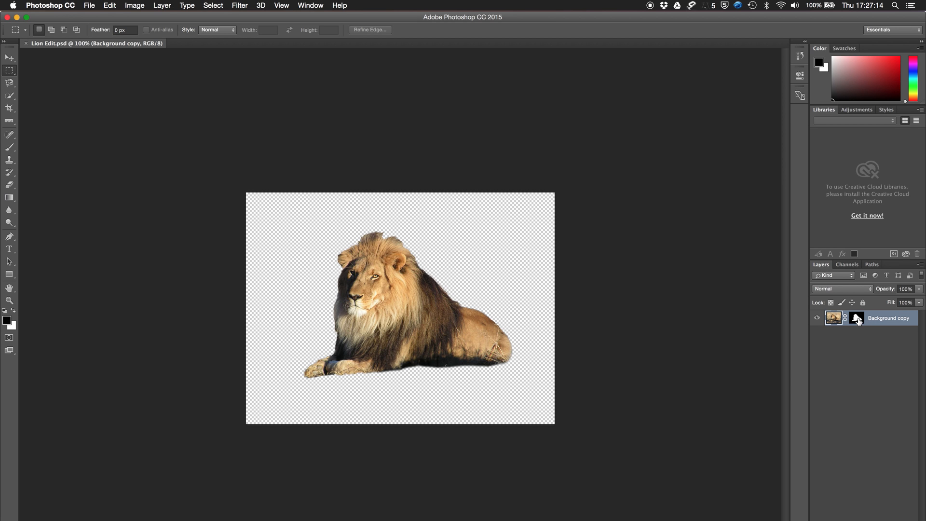
- Inspect the lion layer's mask on its own on the canvas and return to the normal image view
{"action": "left_click", "coordinate": [858, 320], "text": "alt"}
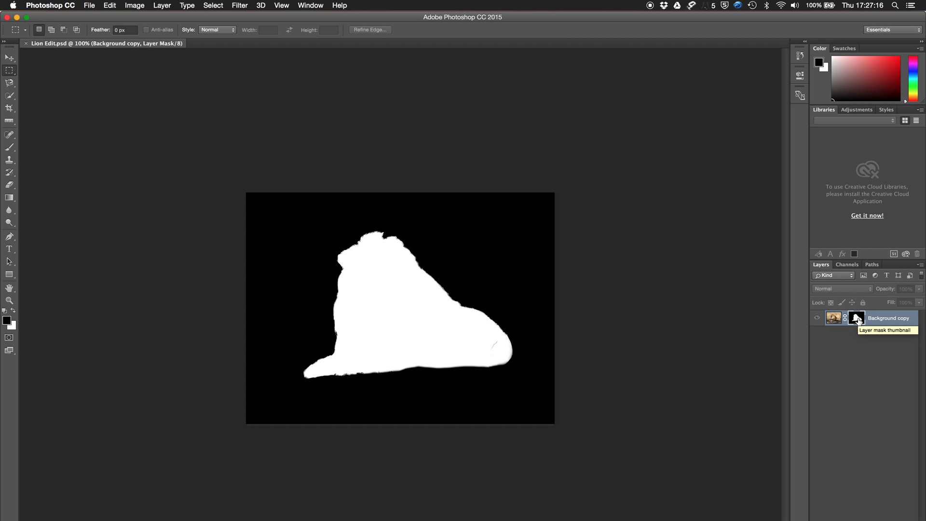
{"action": "left_click", "coordinate": [857, 319], "text": "alt"}
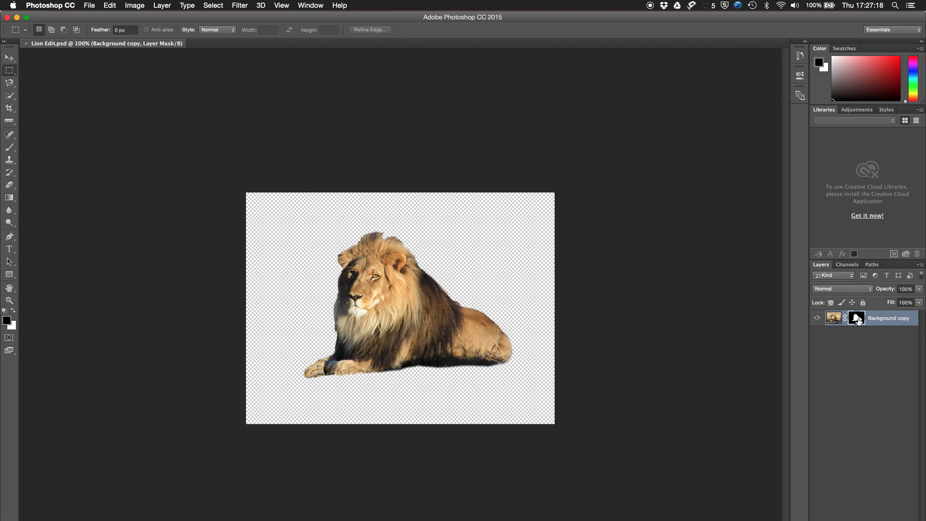
{"action": "left_click", "coordinate": [857, 319], "text": "shift"}
{"action": "left_click", "coordinate": [857, 320], "text": "shift"}
- Open Antarctica.JPG from the Desktop folder as a second document
{"action": "left_click", "coordinate": [89, 6]}
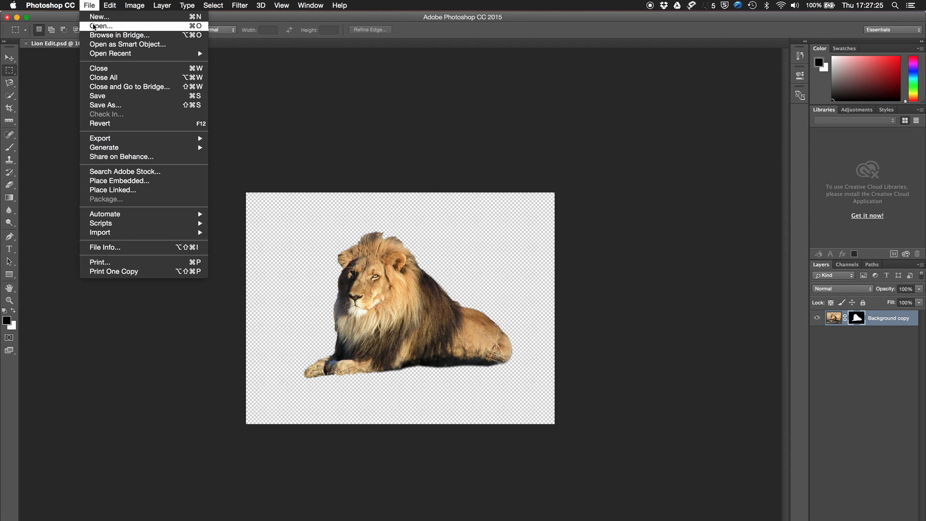
{"action": "left_click", "coordinate": [93, 26]}
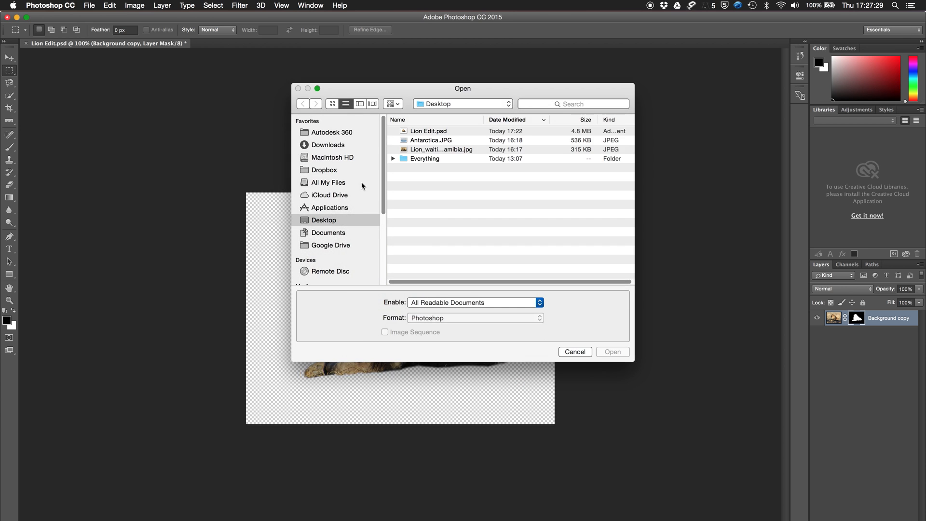
{"action": "left_click", "coordinate": [433, 141]}
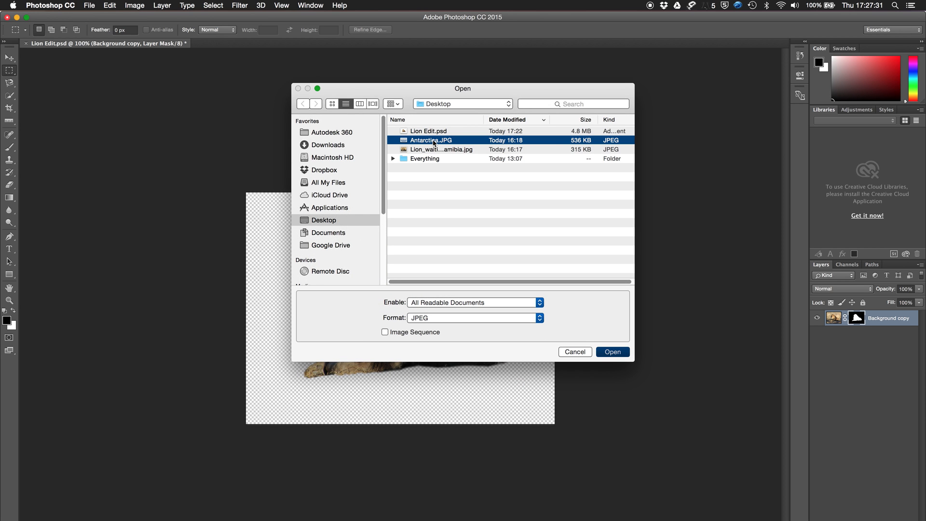
{"action": "double_click", "coordinate": [434, 141]}
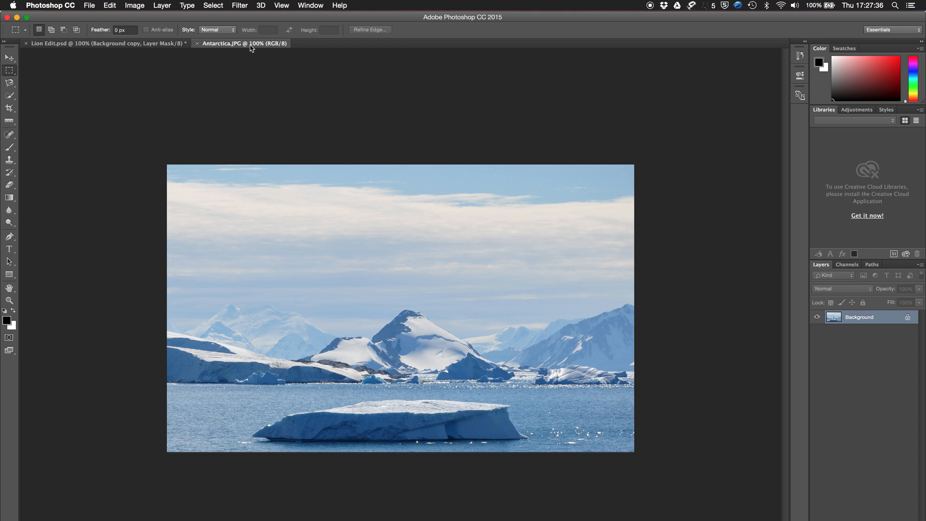
- Duplicate the masked lion layer from Lion Edit.psd into the Antarctica.JPG document
{"action": "left_click", "coordinate": [156, 44]}
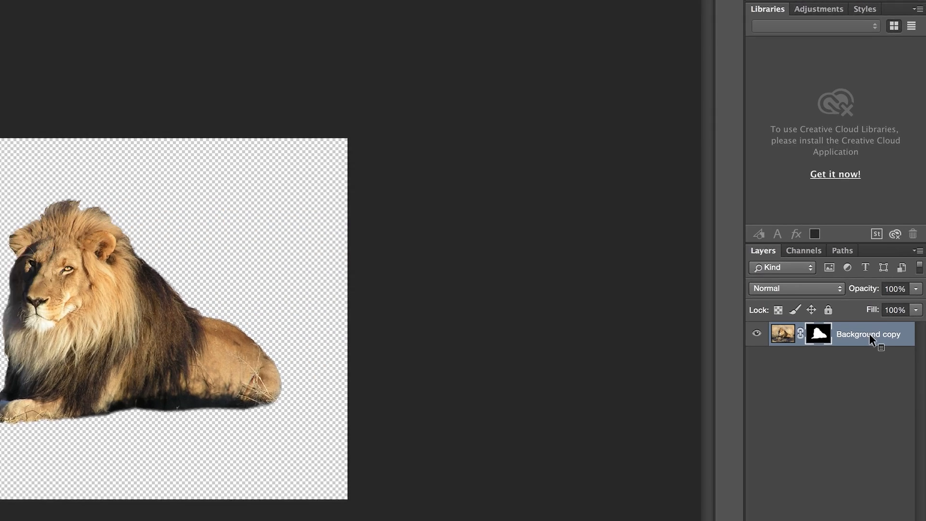
{"action": "right_click", "coordinate": [890, 321]}
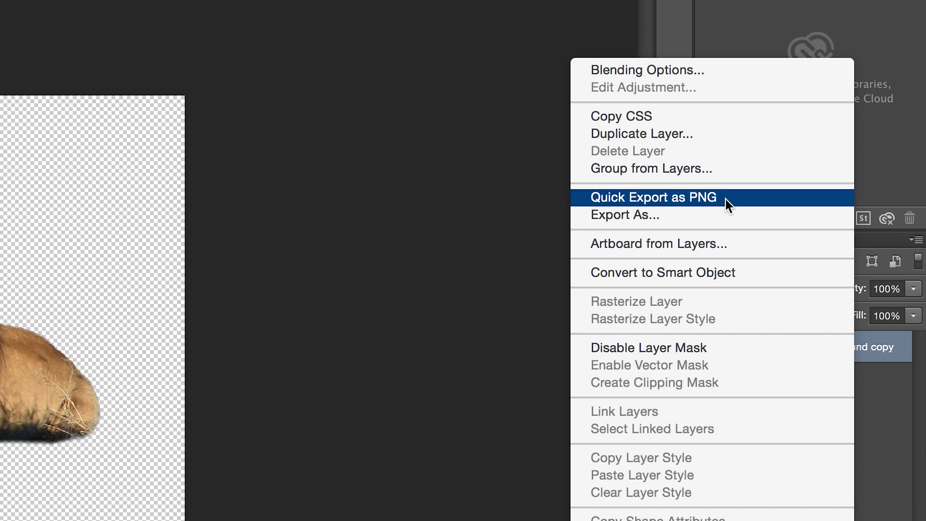
{"action": "left_click", "coordinate": [707, 135]}
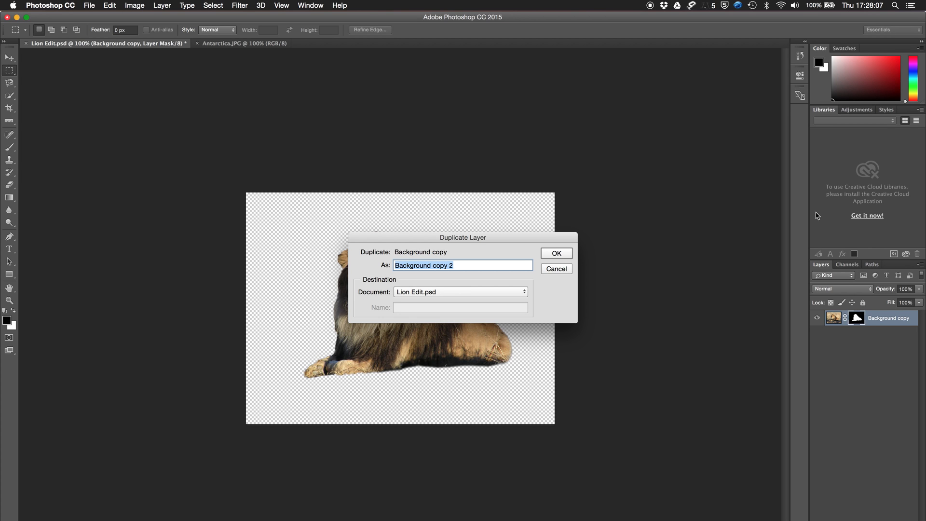
{"action": "left_click", "coordinate": [418, 296]}
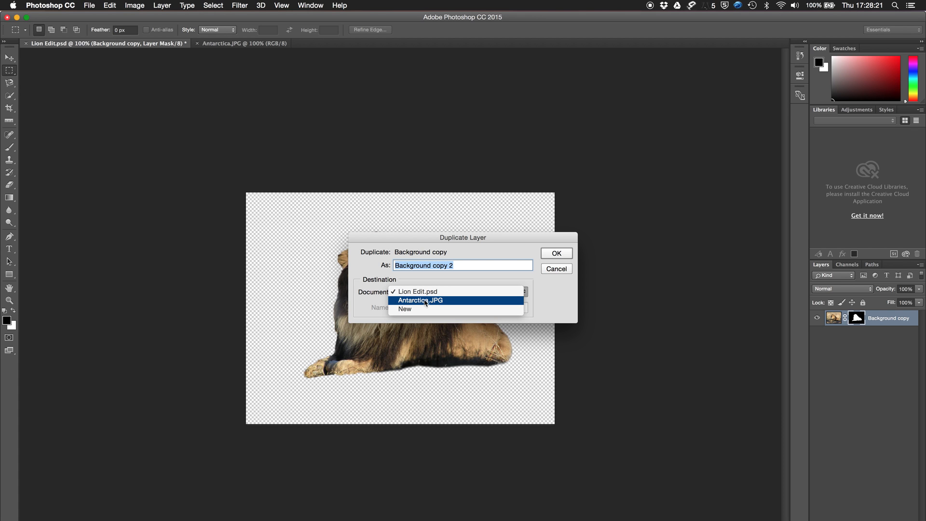
{"action": "left_click", "coordinate": [449, 303]}
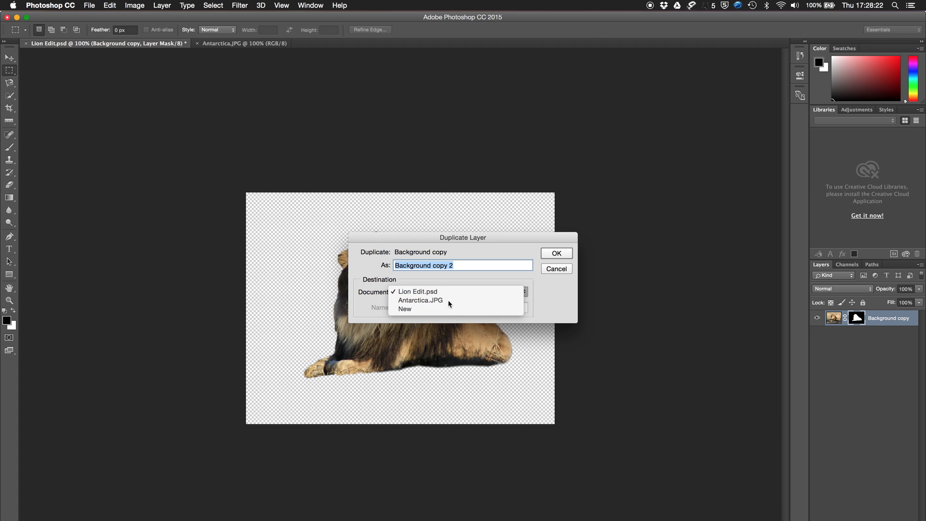
{"action": "left_click", "coordinate": [558, 254]}
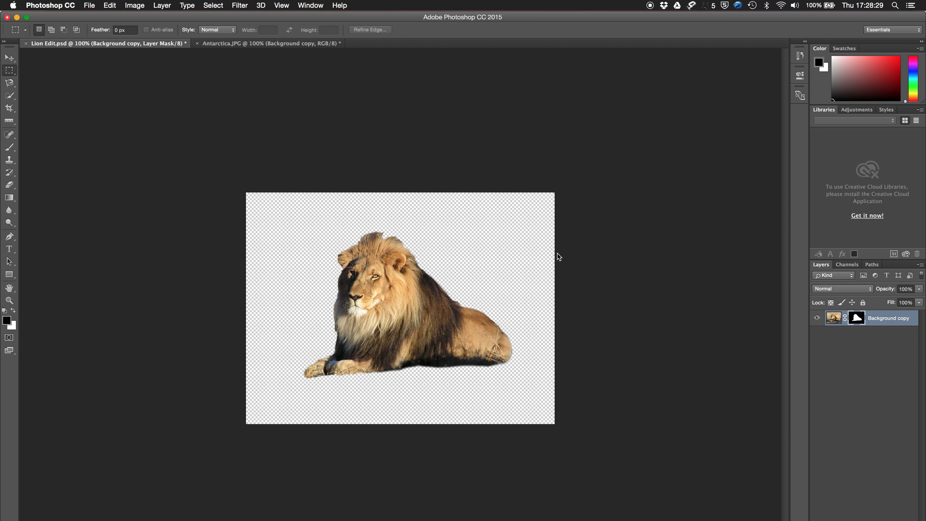
- Examine the layer mask in Lion Edit.psd once more and restore the normal view of the lion
{"action": "left_click", "coordinate": [853, 319], "text": "alt"}
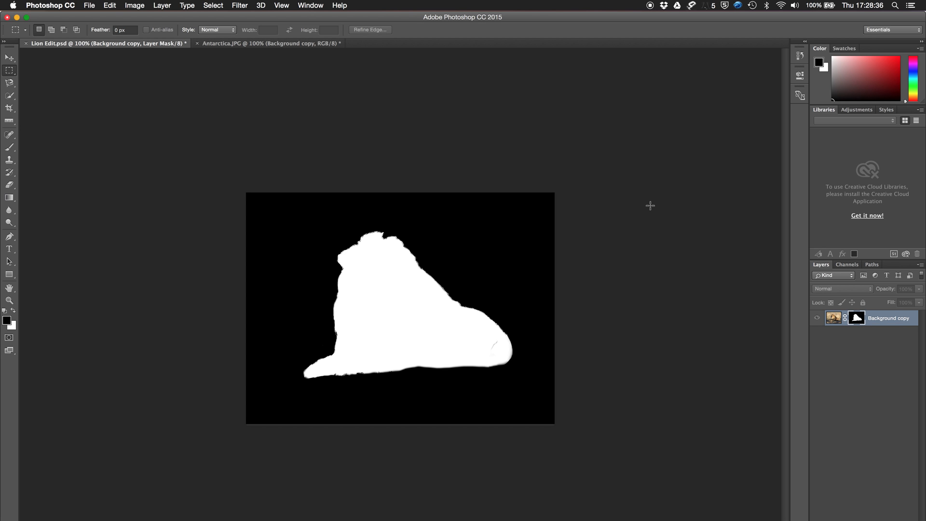
{"action": "left_click", "coordinate": [854, 319], "text": "alt"}
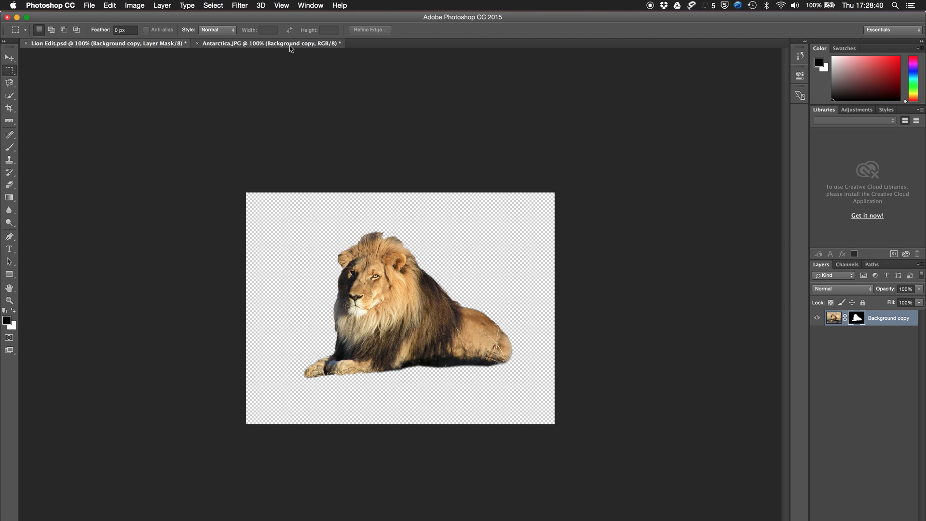
- Move the lion down over the snowy shoreline in Antarctica.JPG and turn on Show Transform Controls
{"action": "left_click", "coordinate": [291, 44]}
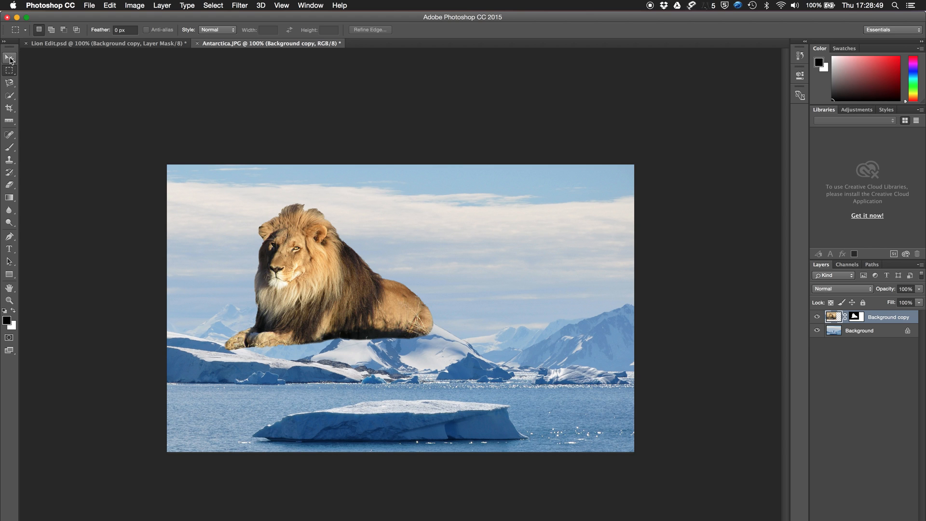
{"action": "left_click", "coordinate": [11, 60]}
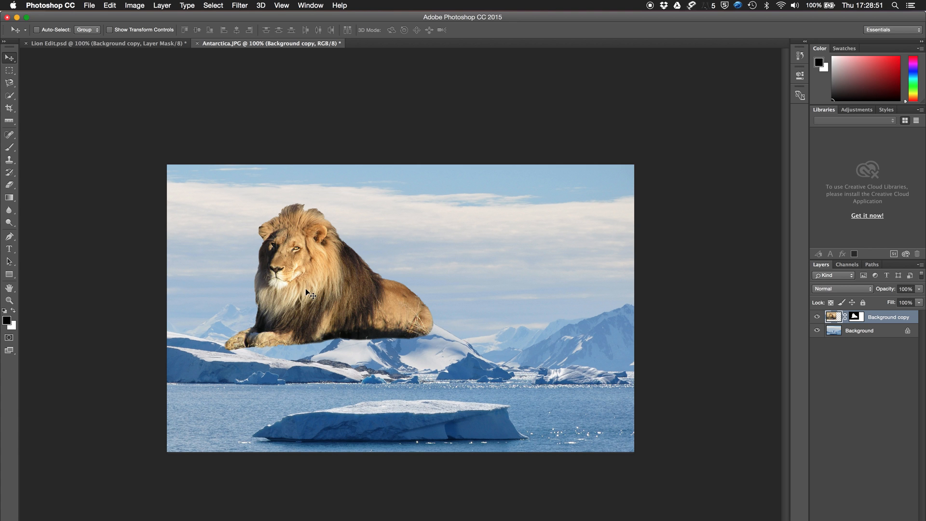
{"action": "left_click_drag", "start_coordinate": [307, 272], "coordinate": [328, 319]}
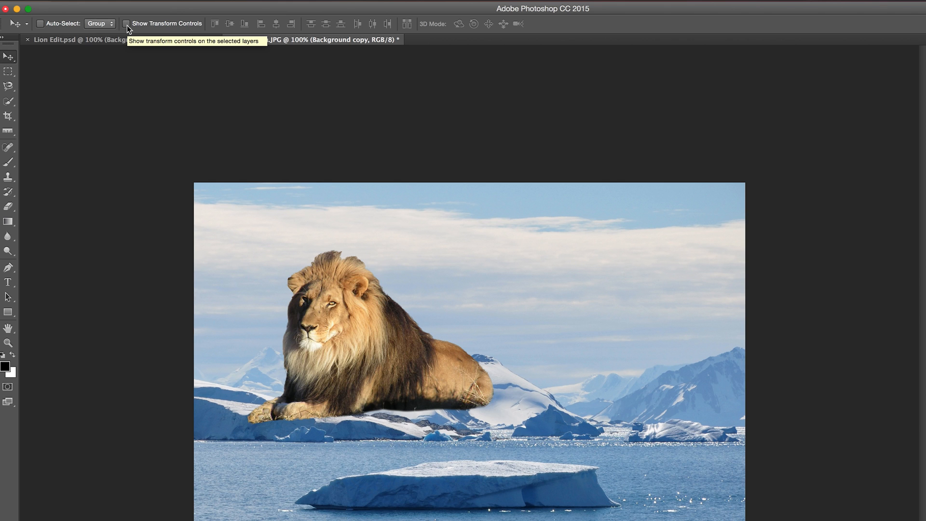
{"action": "left_click", "coordinate": [126, 23]}
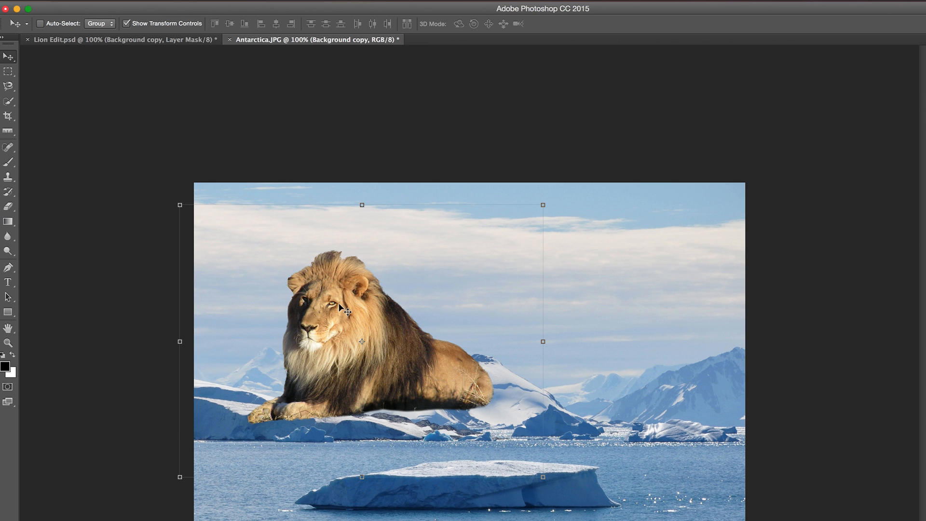
- Try rotating the lion nearly upside down with Free Transform, and undo the rotation
{"action": "key", "text": "super+t"}
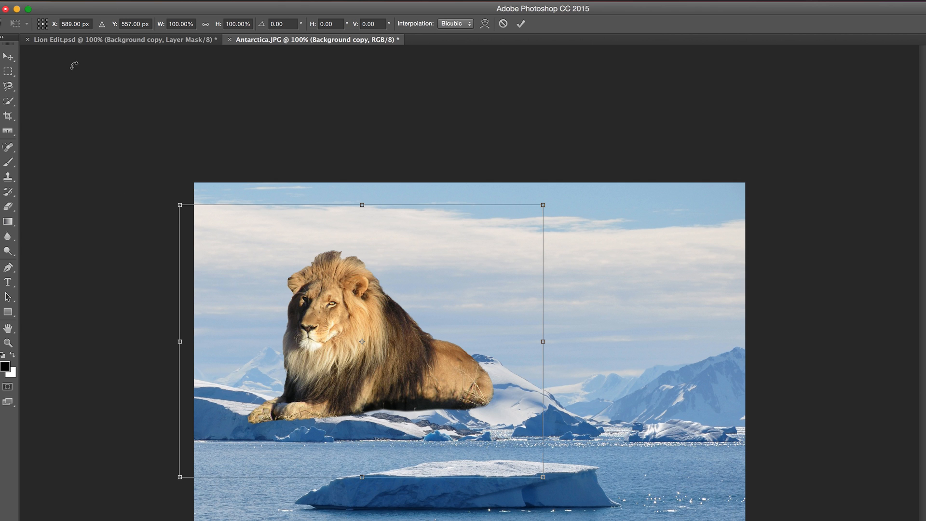
{"action": "left_click", "coordinate": [174, 187]}
{"action": "left_click_drag", "start_coordinate": [174, 187], "coordinate": [408, 359]}
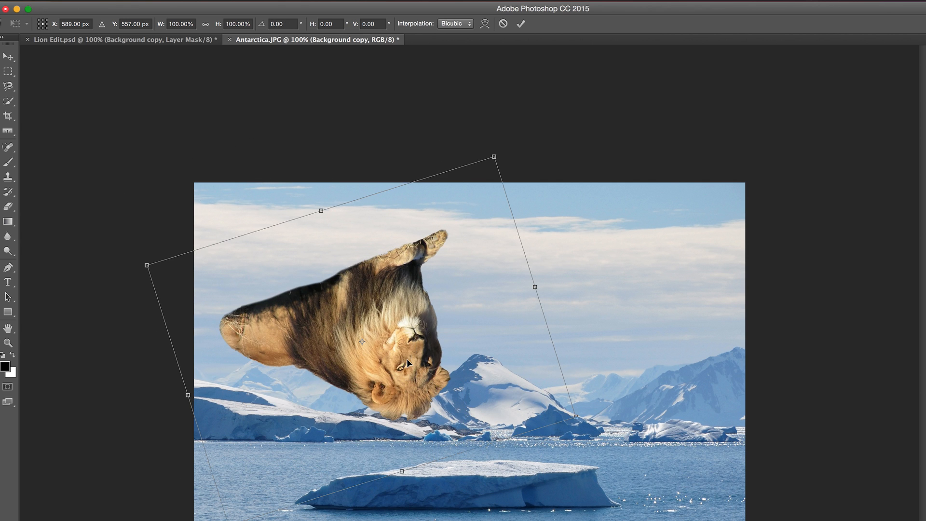
{"action": "key", "text": "super+z"}
- Try shrinking the lion to about 13% on the iceberg, apply it, and scale it back up to about 743%
{"action": "left_click_drag", "start_coordinate": [180, 205], "coordinate": [276, 374]}
{"action": "left_click_drag", "start_coordinate": [376, 357], "coordinate": [543, 378]}
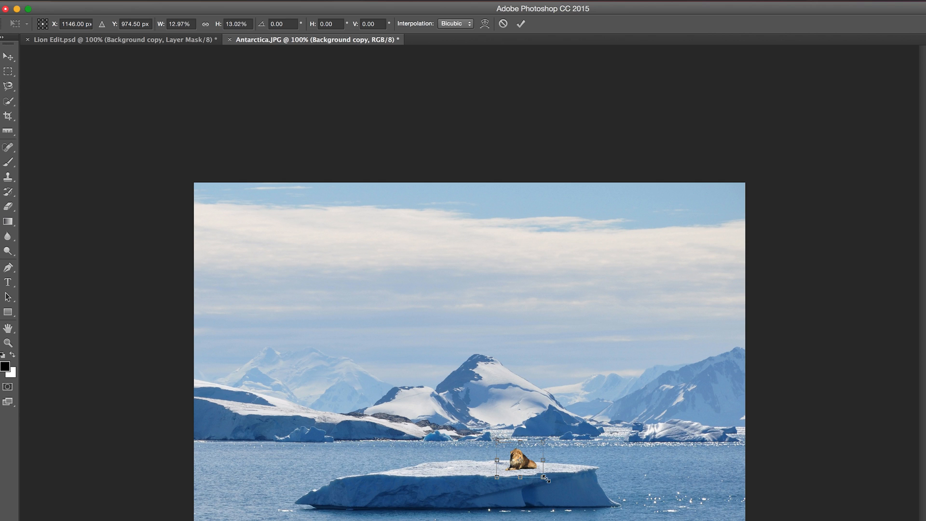
{"action": "key", "text": "Return"}
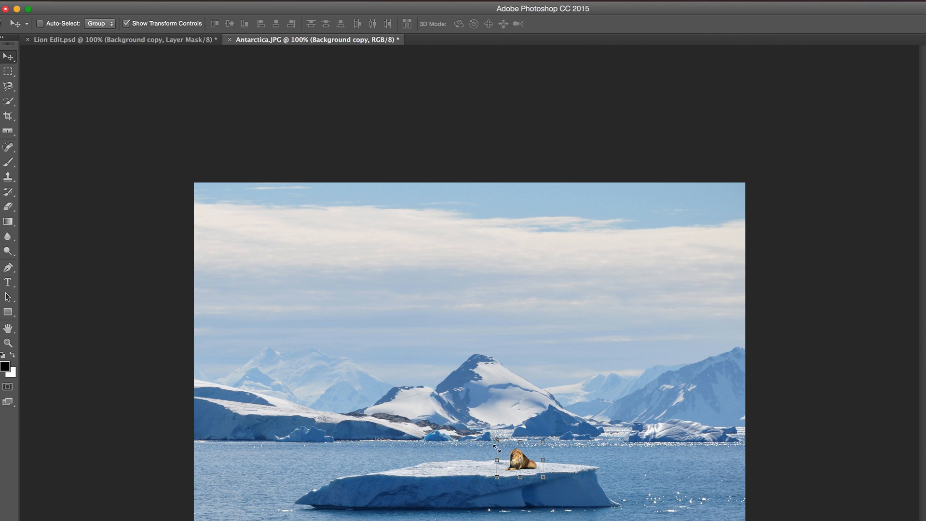
{"action": "left_click_drag", "start_coordinate": [498, 444], "coordinate": [199, 208]}
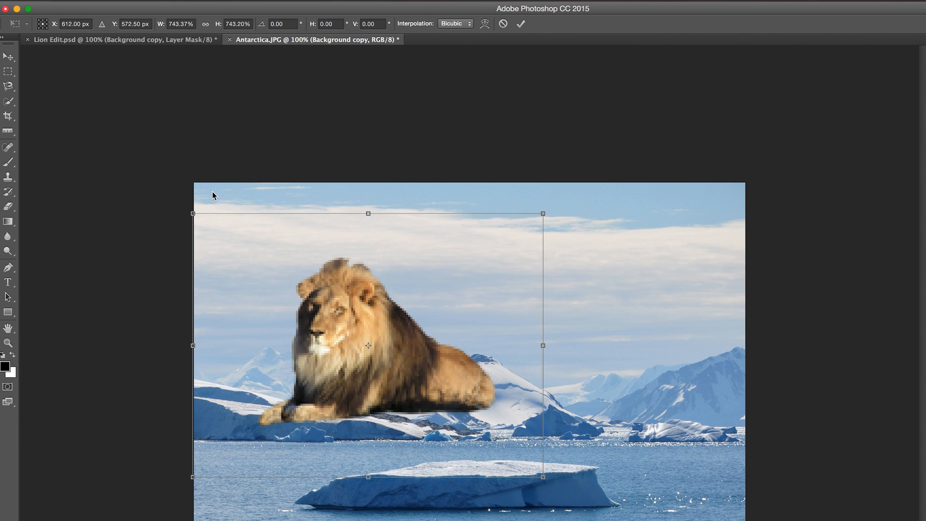
{"action": "key", "text": "Return"}
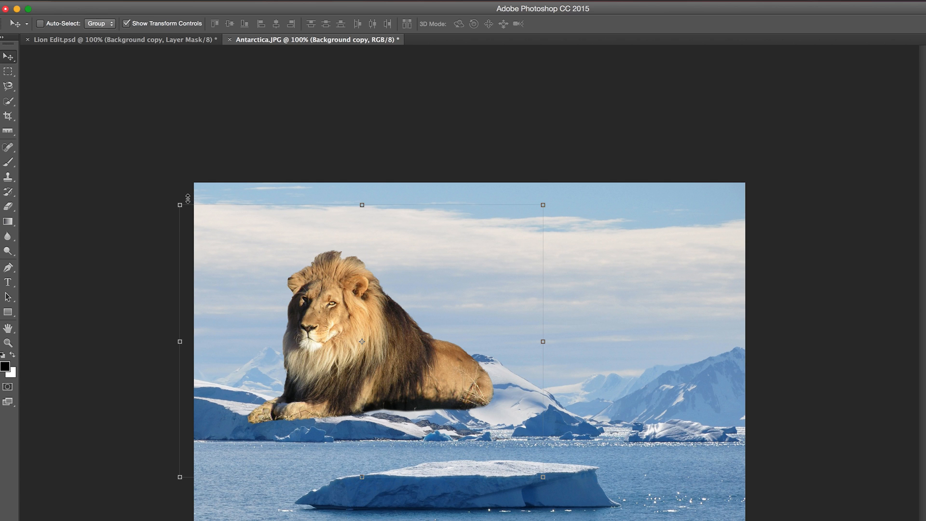
- Try scaling the lion layer down to about 51%, undo the scaling and leave the transform
{"action": "left_click_drag", "start_coordinate": [180, 202], "coordinate": [368, 331]}
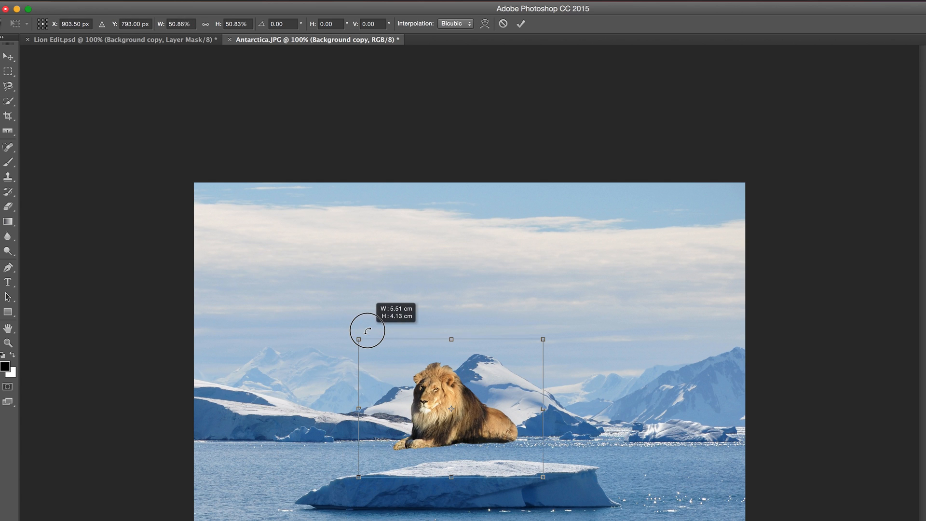
{"action": "key", "text": "super+z"}
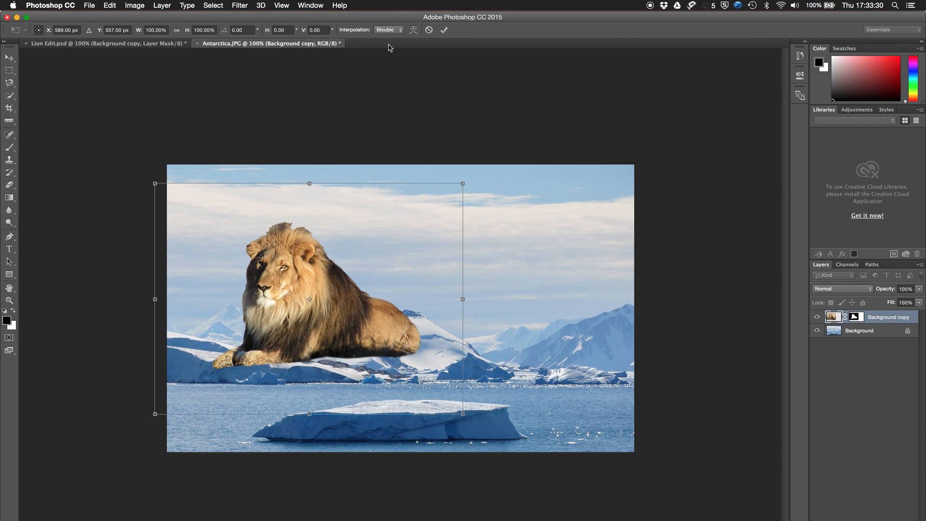
{"action": "key", "text": "Return"}
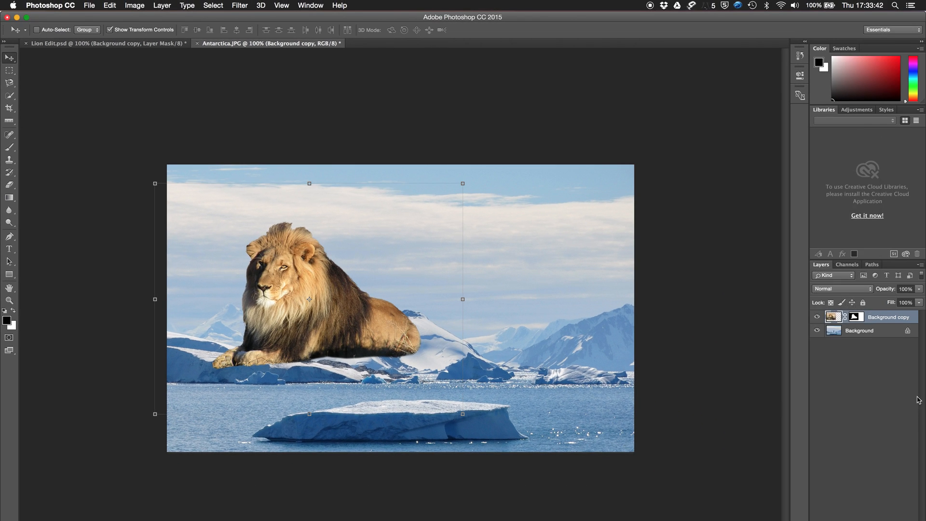
- Convert the Background copy lion layer to a Smart Object
{"action": "right_click", "coordinate": [876, 322]}
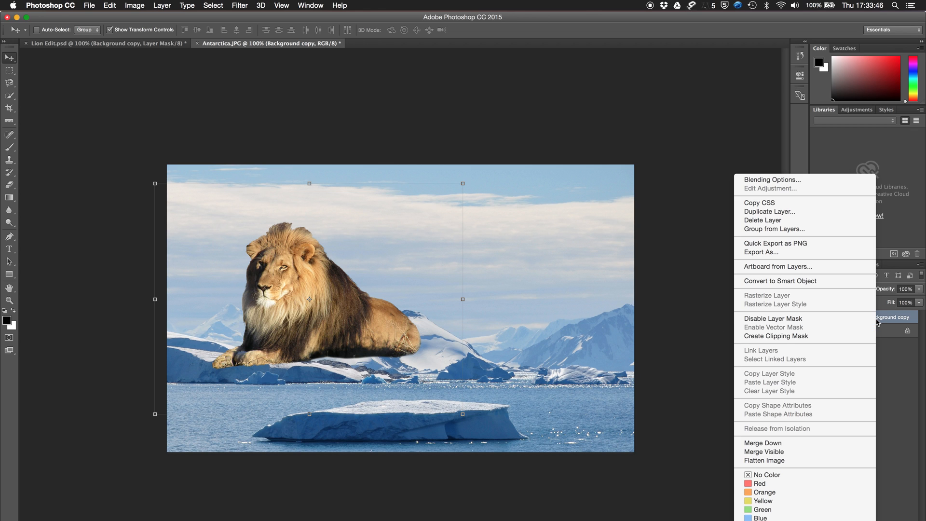
{"action": "left_click", "coordinate": [822, 286]}
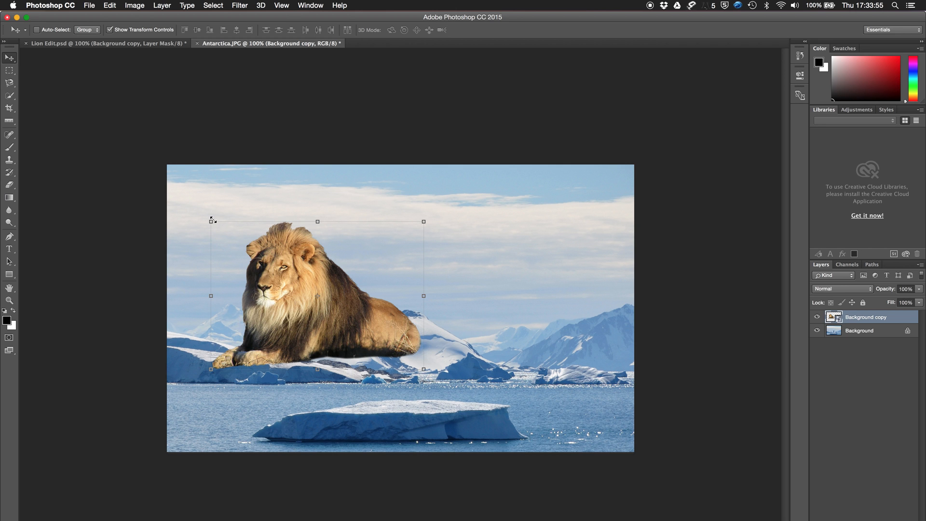
- Try shrinking the Smart Object lion and enlarging it again, placing it over the central mountain
{"action": "left_click_drag", "start_coordinate": [213, 220], "coordinate": [331, 295]}
{"action": "left_click_drag", "start_coordinate": [273, 257], "coordinate": [270, 156]}
{"action": "key", "text": "Return"}
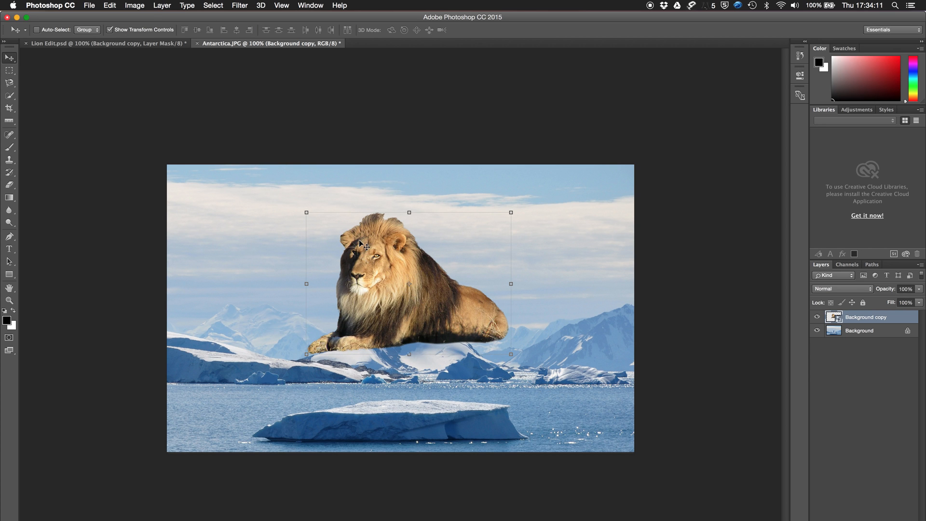
{"action": "key", "text": "super+t"}
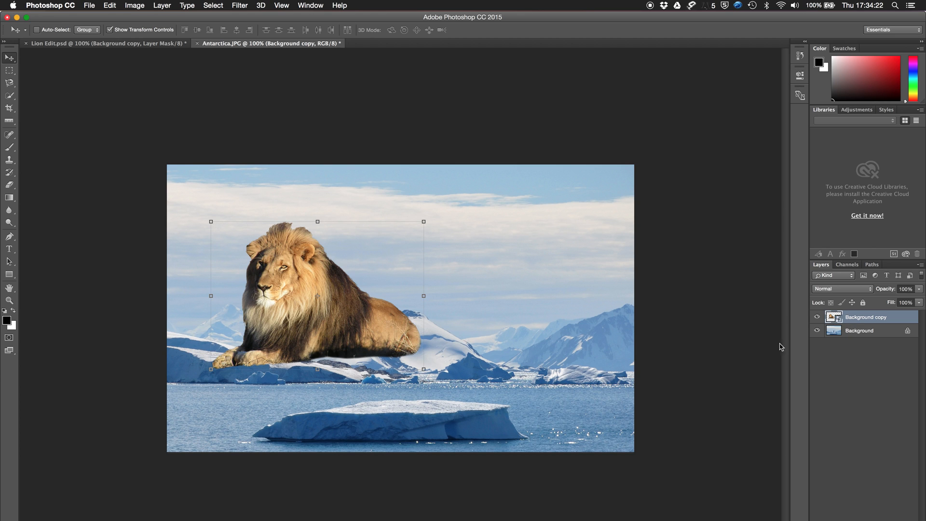
- Open the lion Smart Object's contents in their own document and close that document again
{"action": "double_click", "coordinate": [837, 319]}
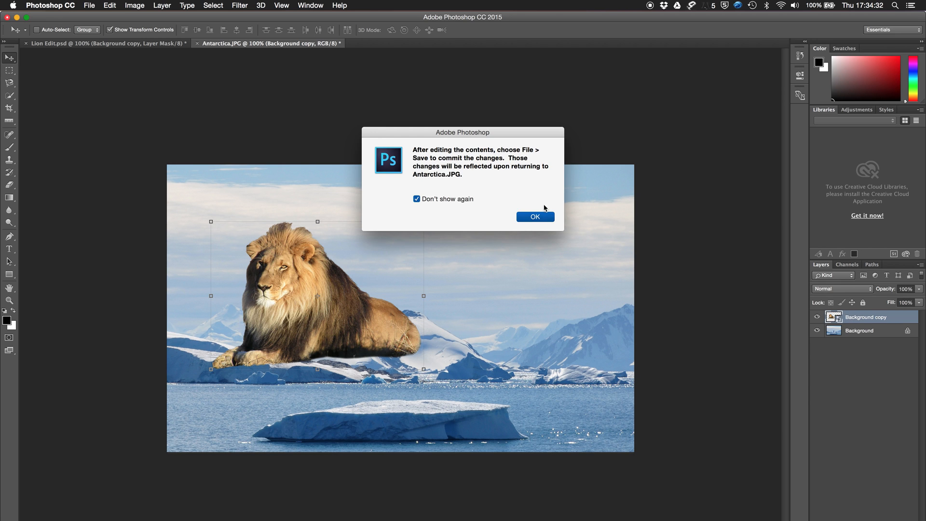
{"action": "left_click", "coordinate": [533, 221]}
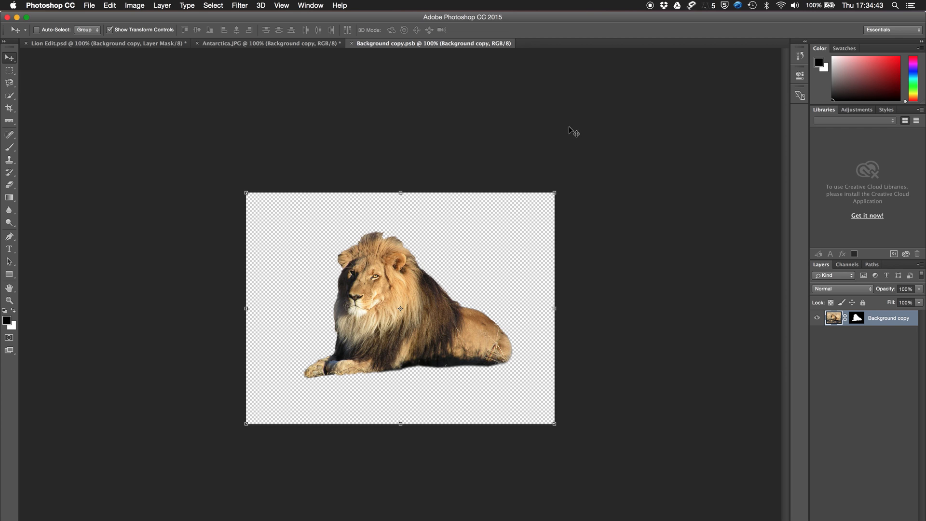
{"action": "left_click", "coordinate": [352, 43]}
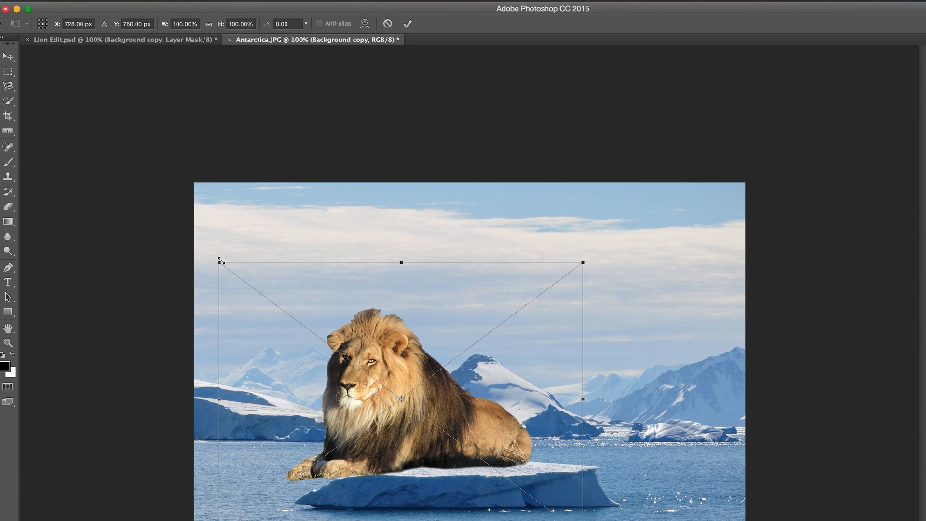
- Scale the lion Smart Object down to about 35%, position it sitting on the flat iceberg and apply the placement
{"action": "left_click_drag", "start_coordinate": [221, 261], "coordinate": [480, 411]}
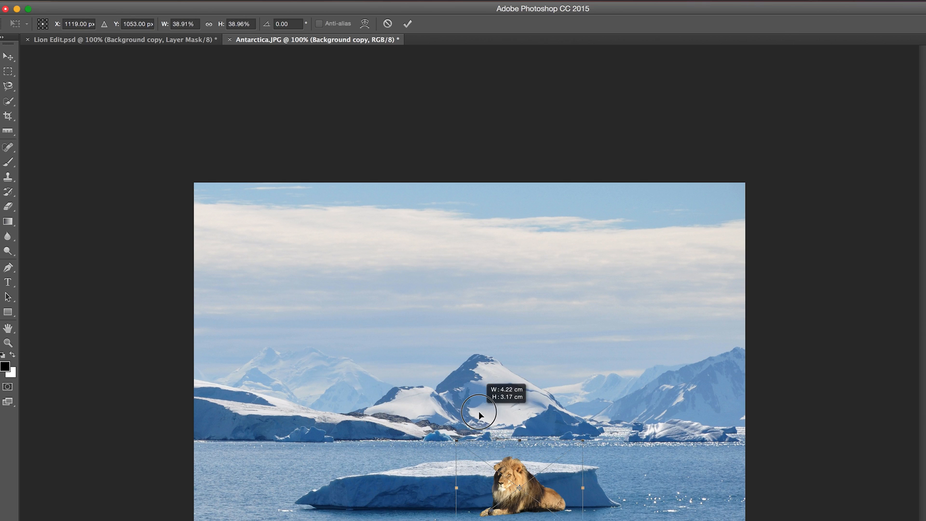
{"action": "left_click_drag", "start_coordinate": [500, 456], "coordinate": [424, 432]}
{"action": "key", "text": "super+plus"}
{"action": "key", "text": "super+plus"}
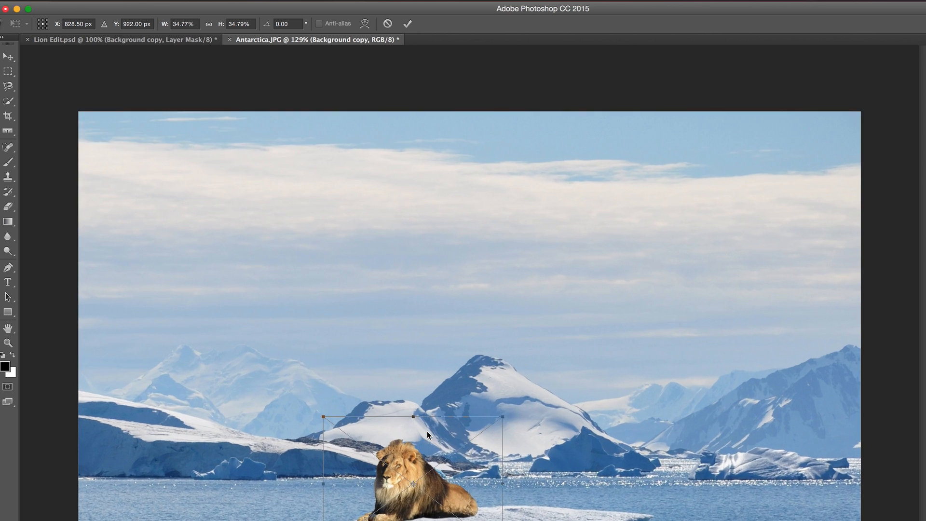
{"action": "scroll", "coordinate": [427, 431], "scroll_direction": "down", "scroll_amount": 5}
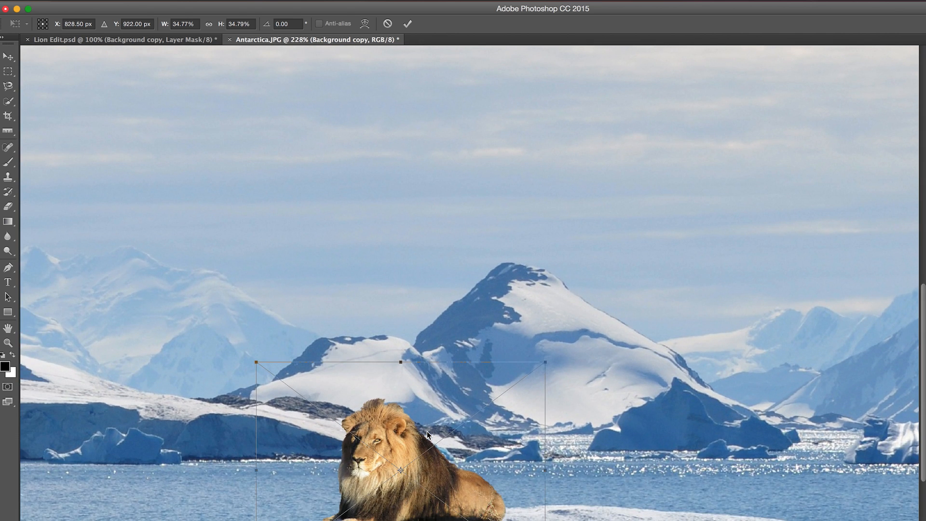
{"action": "mouse_move", "coordinate": [370, 418]}
{"action": "left_mouse_down"}
{"action": "mouse_move", "coordinate": [364, 409]}
{"action": "mouse_move", "coordinate": [356, 420]}
{"action": "left_mouse_up"}
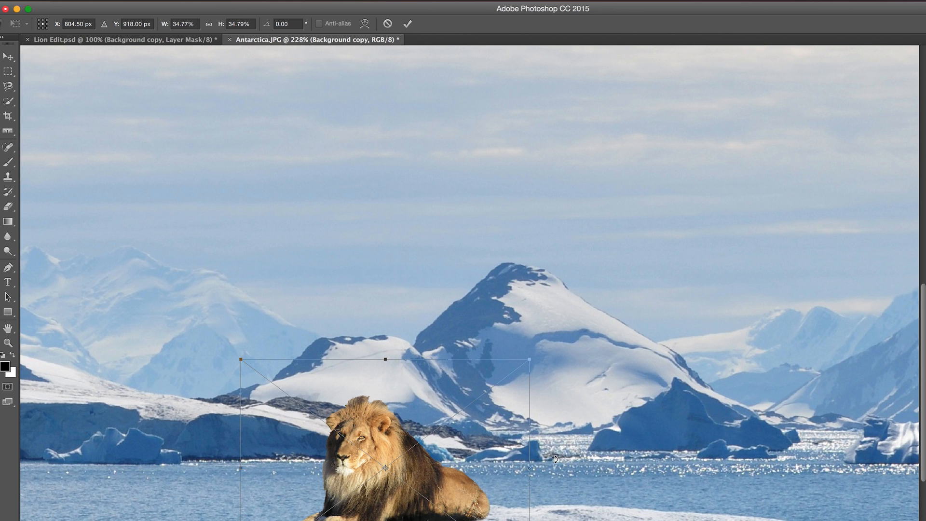
{"action": "scroll", "coordinate": [555, 459], "scroll_direction": "down", "scroll_amount": 2}
{"action": "left_click", "coordinate": [8, 71]}
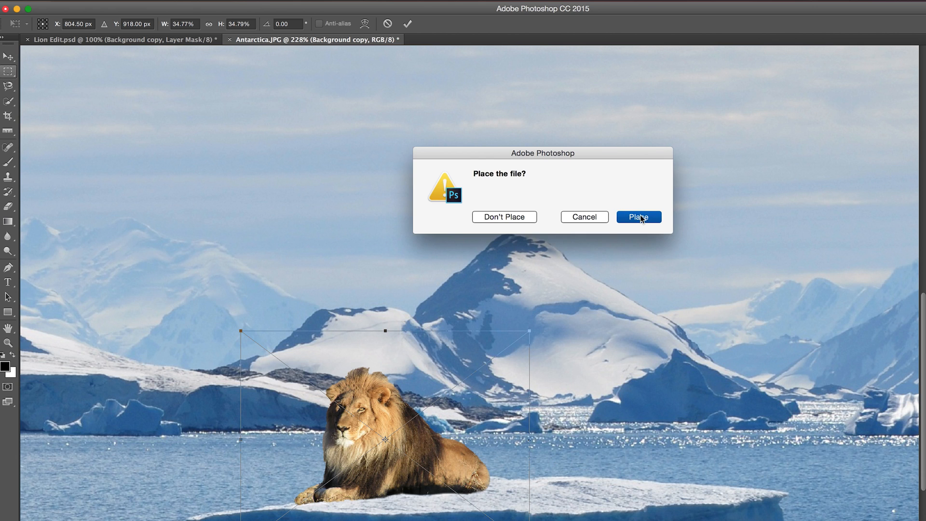
{"action": "left_click", "coordinate": [640, 218]}
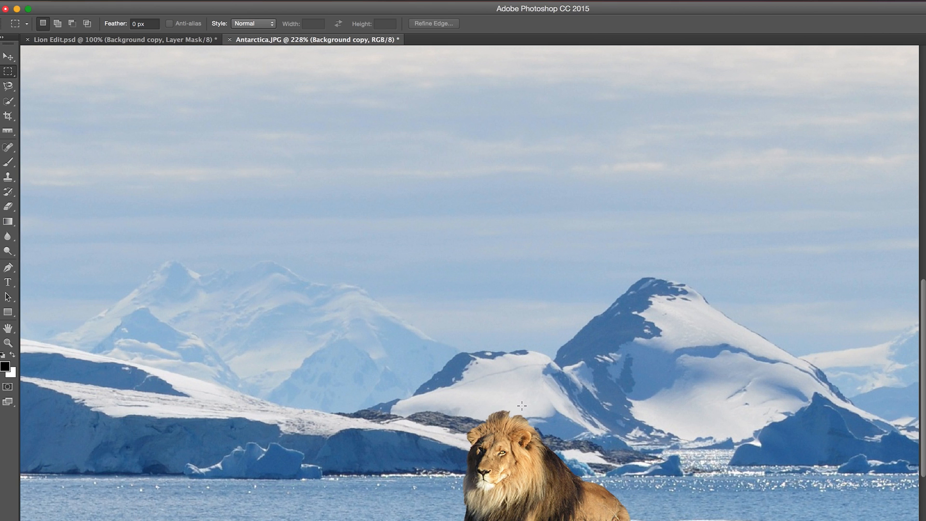
{"action": "scroll", "coordinate": [522, 406], "scroll_direction": "left", "scroll_amount": 4}
{"action": "scroll", "coordinate": [521, 406], "scroll_direction": "right", "scroll_amount": 10}
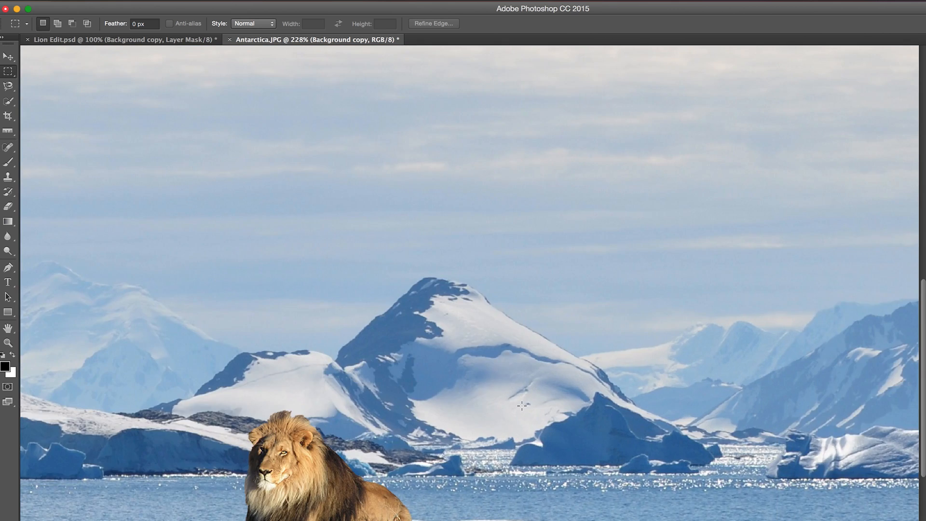
{"action": "scroll", "coordinate": [522, 406], "scroll_direction": "right", "scroll_amount": 5}
{"action": "scroll", "coordinate": [521, 406], "scroll_direction": "left", "scroll_amount": 6}
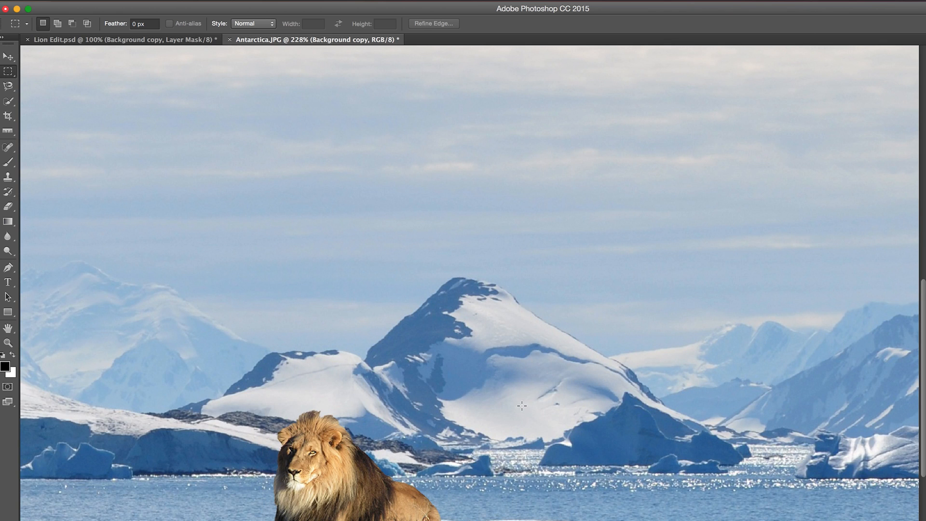
{"action": "scroll", "coordinate": [522, 405], "scroll_direction": "left", "scroll_amount": 3}
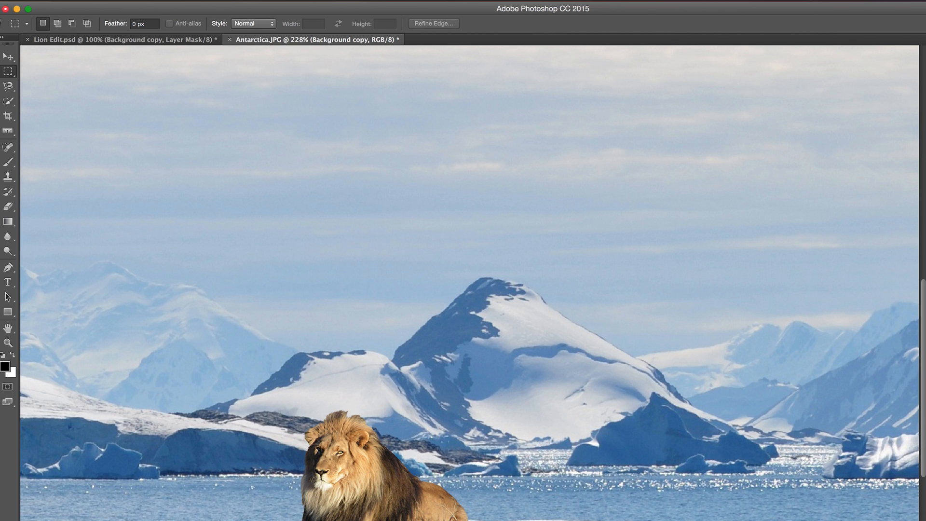
- Add a Hue/Saturation adjustment layer named Light Tweak above the lion layer
{"action": "left_click", "coordinate": [188, 0]}
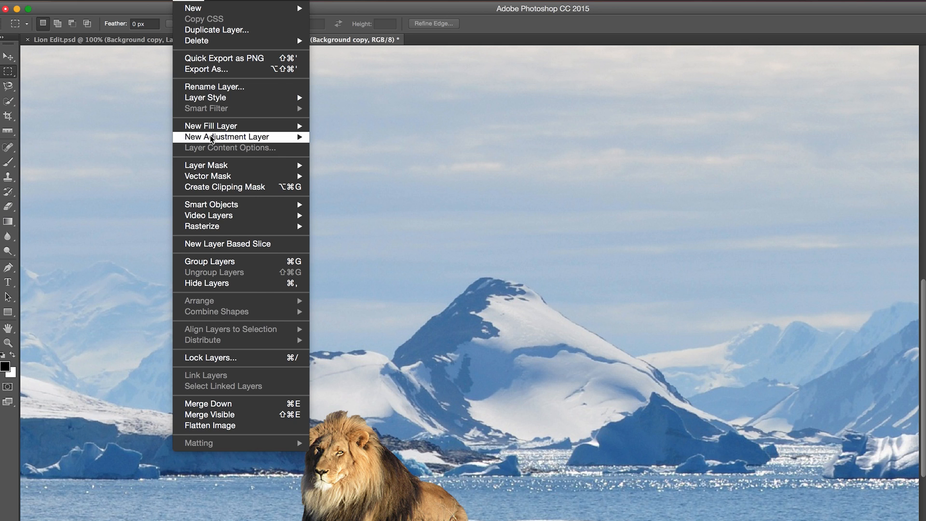
{"action": "mouse_move", "coordinate": [211, 138]}
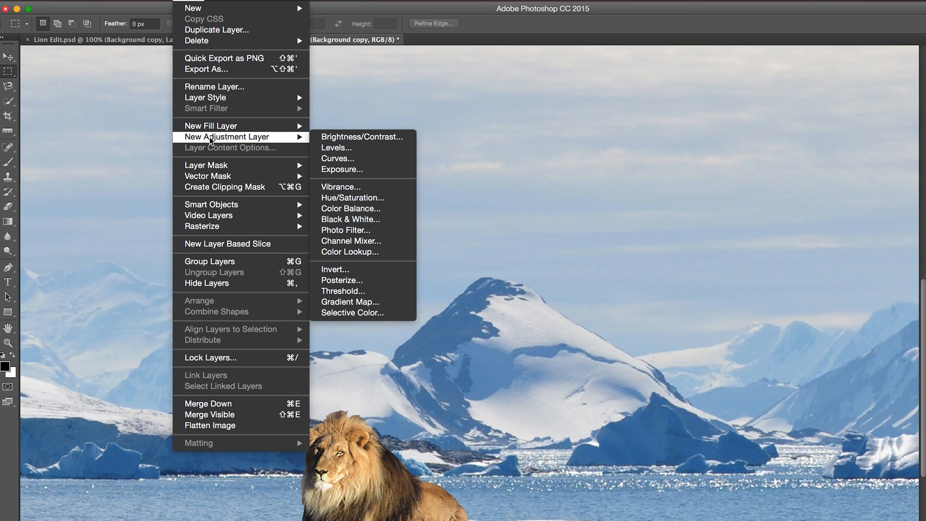
{"action": "left_click", "coordinate": [363, 199]}
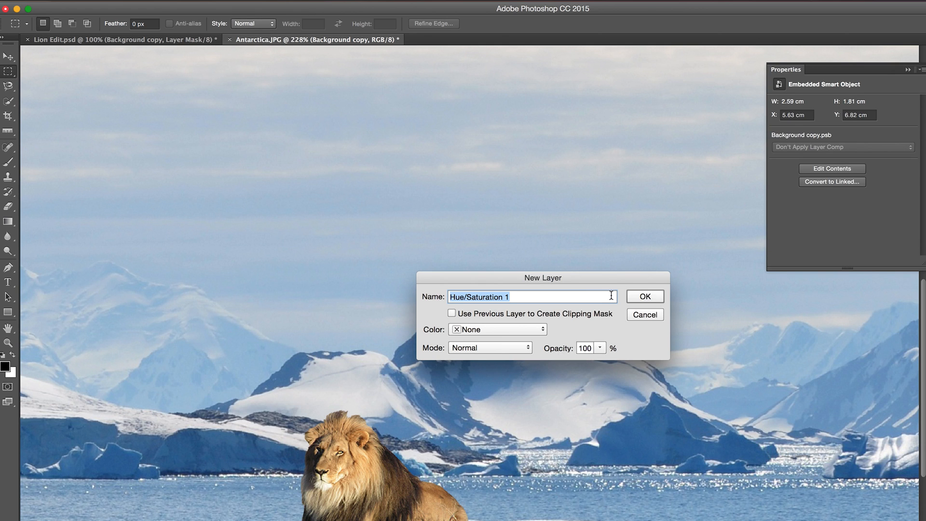
{"action": "type", "text": "Lig"}
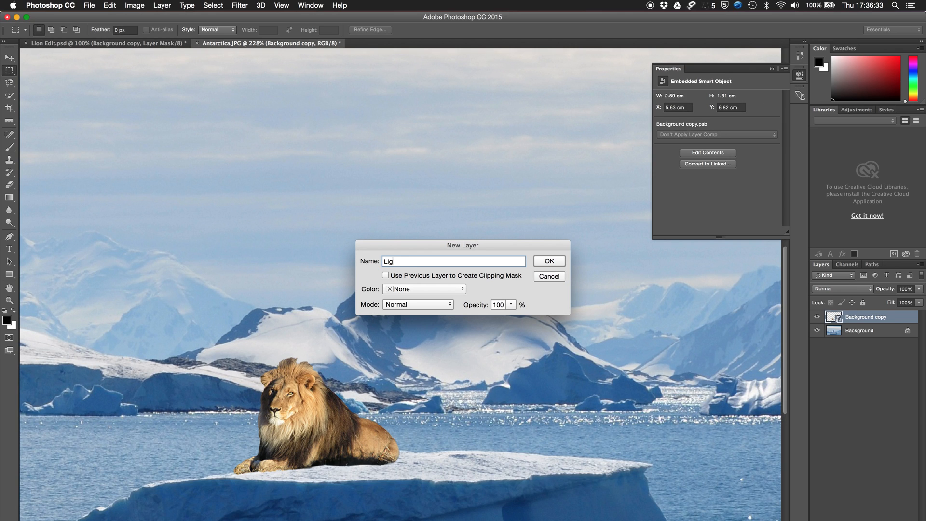
{"action": "type", "text": "ht Tweak"}
{"action": "key", "text": "Return"}
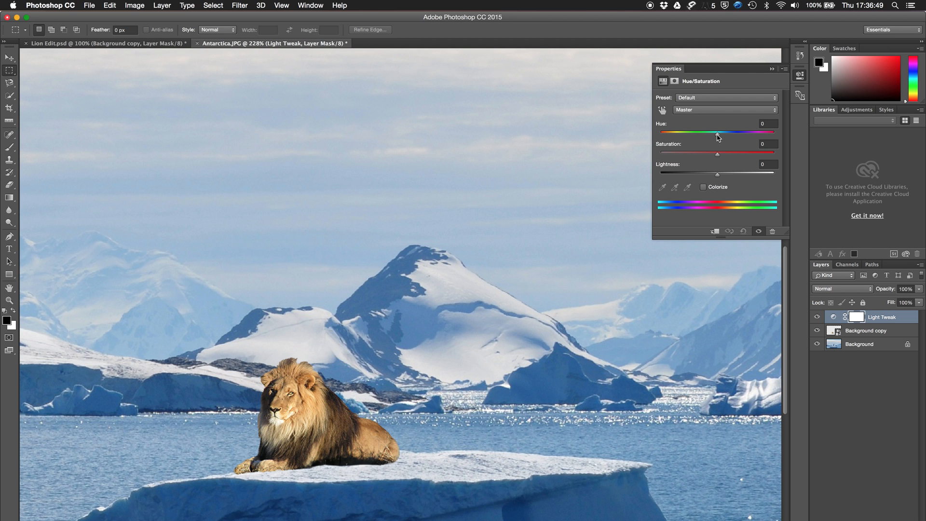
- Try a range of Hue shifts on the Light Tweak adjustment, leave Hue at +6 and close its settings
{"action": "left_click_drag", "start_coordinate": [717, 137], "coordinate": [740, 136]}
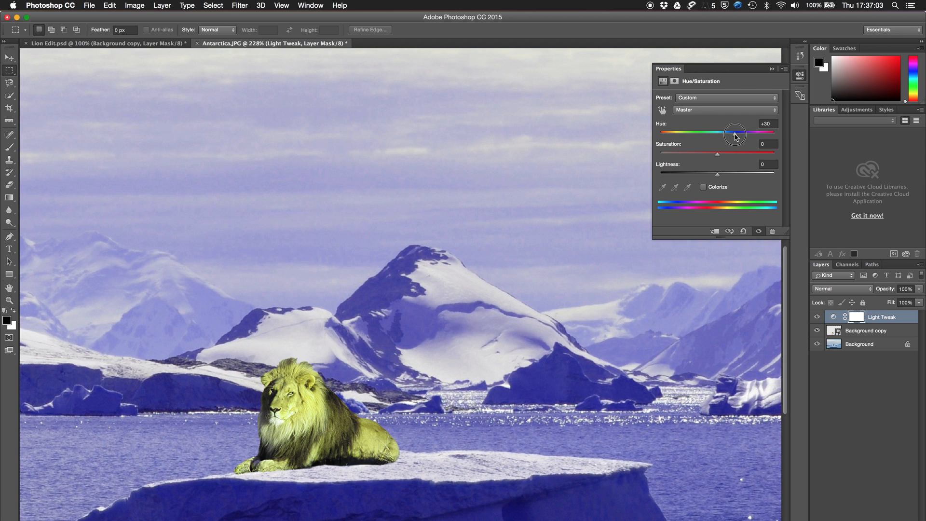
{"action": "left_click_drag", "start_coordinate": [737, 137], "coordinate": [729, 138]}
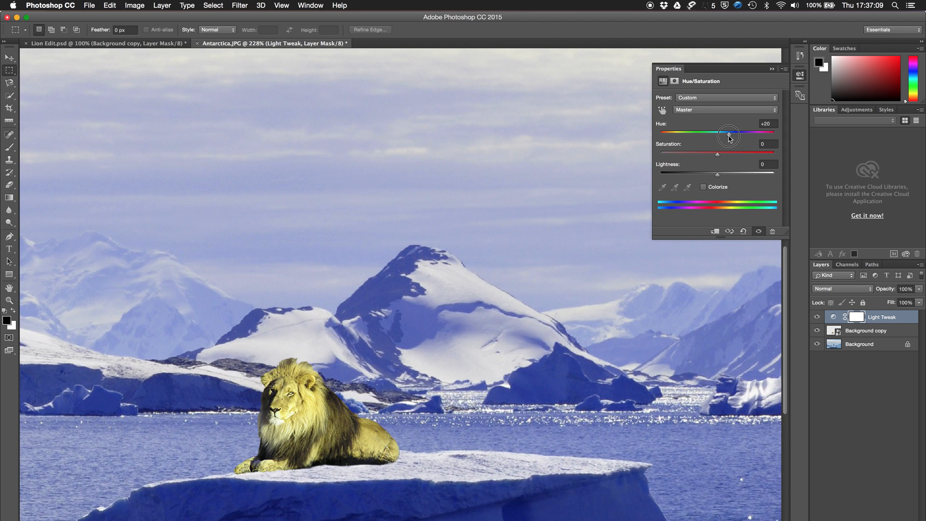
{"action": "left_click_drag", "start_coordinate": [729, 138], "coordinate": [771, 141]}
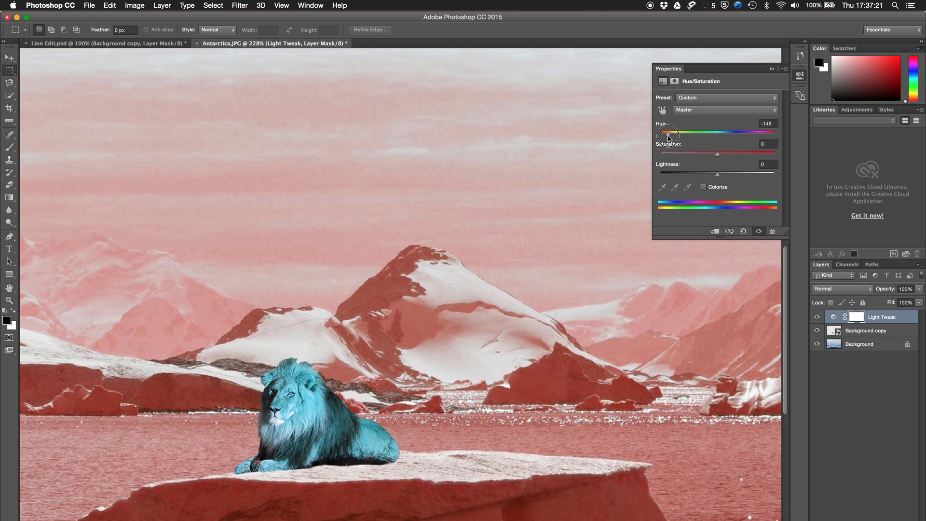
{"action": "left_click_drag", "start_coordinate": [669, 135], "coordinate": [724, 144]}
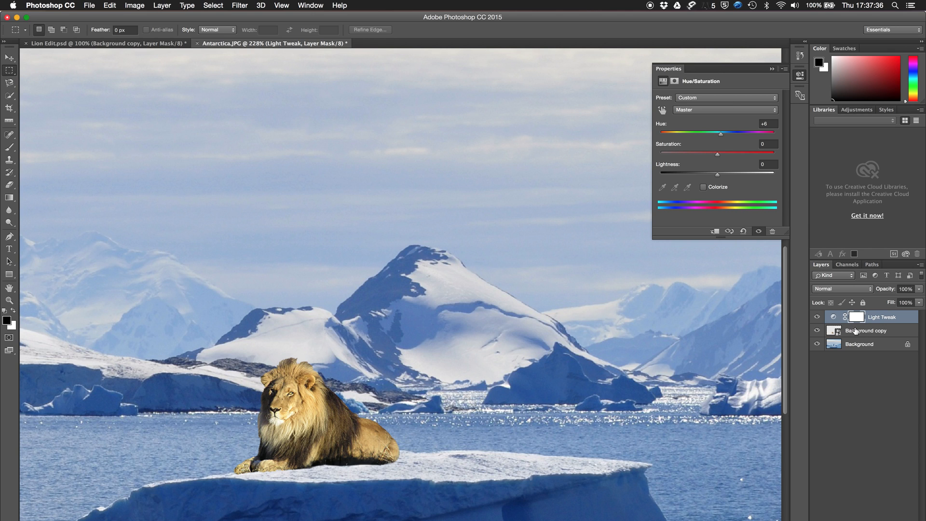
{"action": "left_click", "coordinate": [672, 71]}
- Rename the Background copy layer to Lion Subject
{"action": "double_click", "coordinate": [862, 333]}
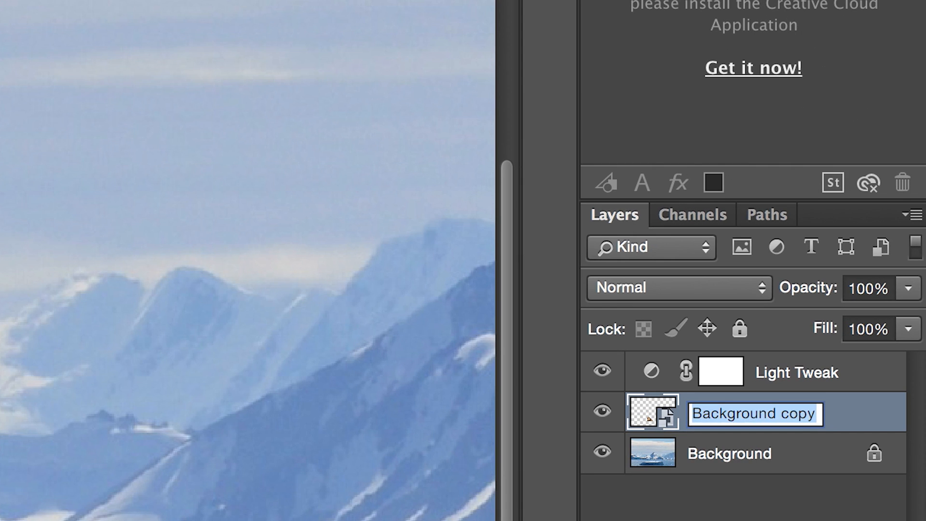
{"action": "type", "text": "Lion"}
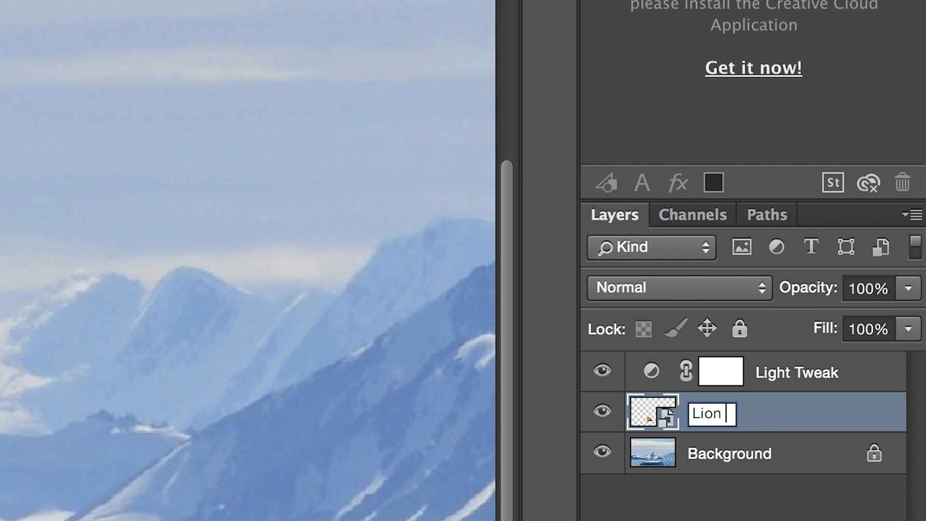
{"action": "type", "text": " Subject"}
{"action": "key", "text": "Return"}
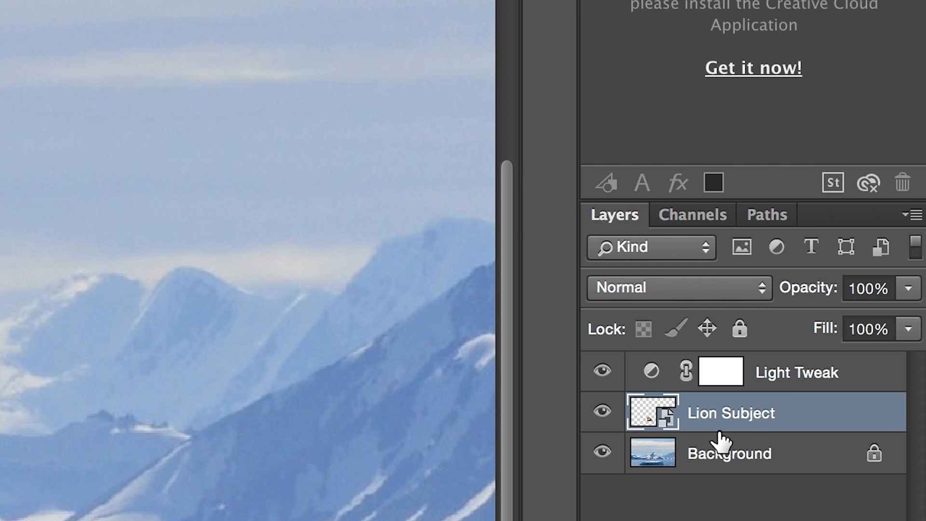
- Clip the Light Tweak adjustment to the Lion Subject layer and reopen its Hue/Saturation settings
{"action": "left_click", "coordinate": [759, 389], "text": "alt"}
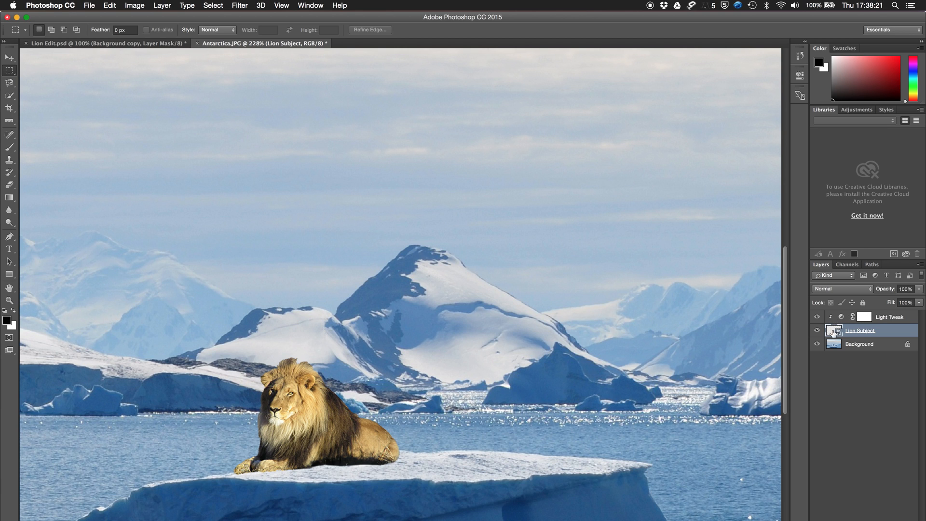
{"action": "left_click", "coordinate": [842, 317]}
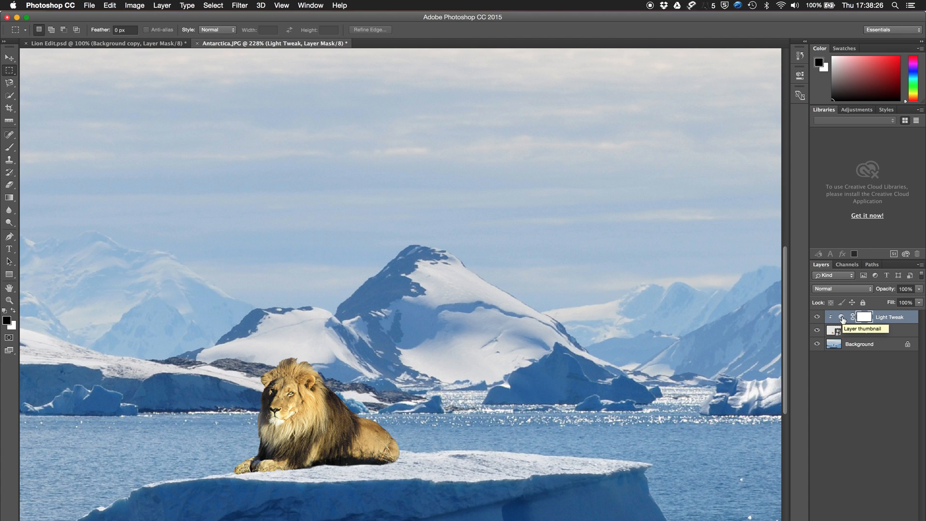
{"action": "double_click", "coordinate": [842, 318]}
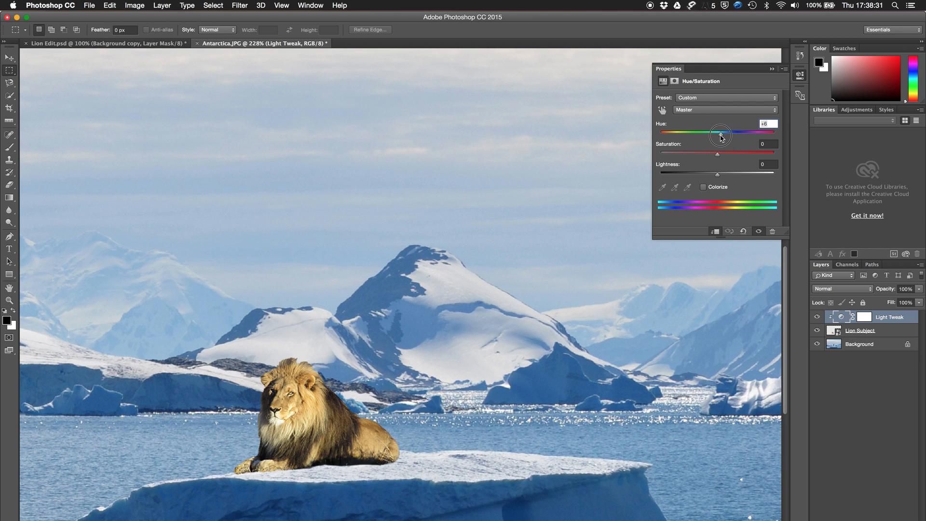
- Try extreme Hue shifts such as -168 on the clipped adjustment and delete the Light Tweak layer
{"action": "left_click_drag", "start_coordinate": [721, 134], "coordinate": [664, 137]}
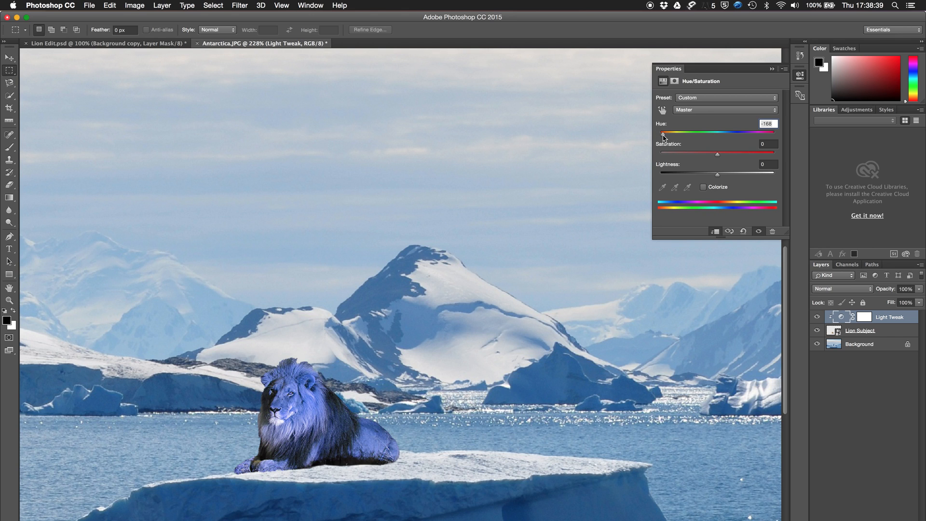
{"action": "left_click_drag", "start_coordinate": [664, 137], "coordinate": [765, 135]}
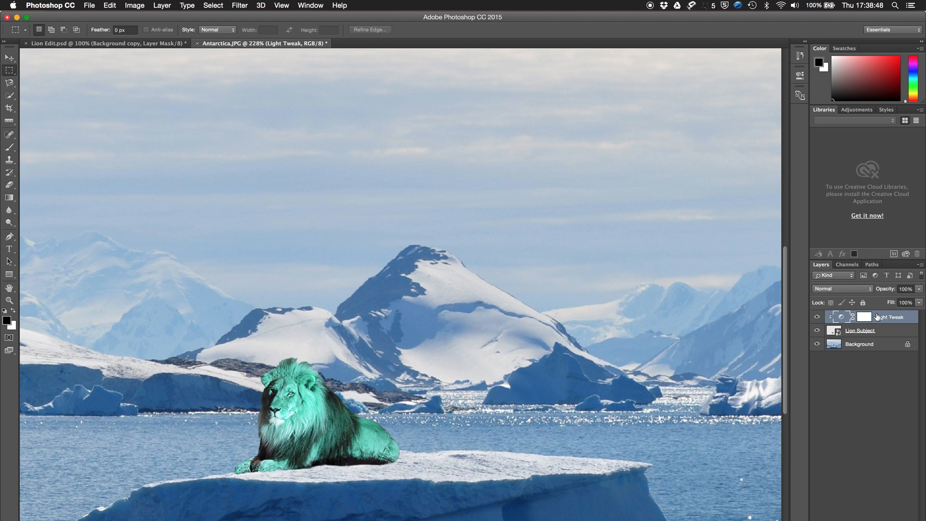
{"action": "key", "text": "Delete"}
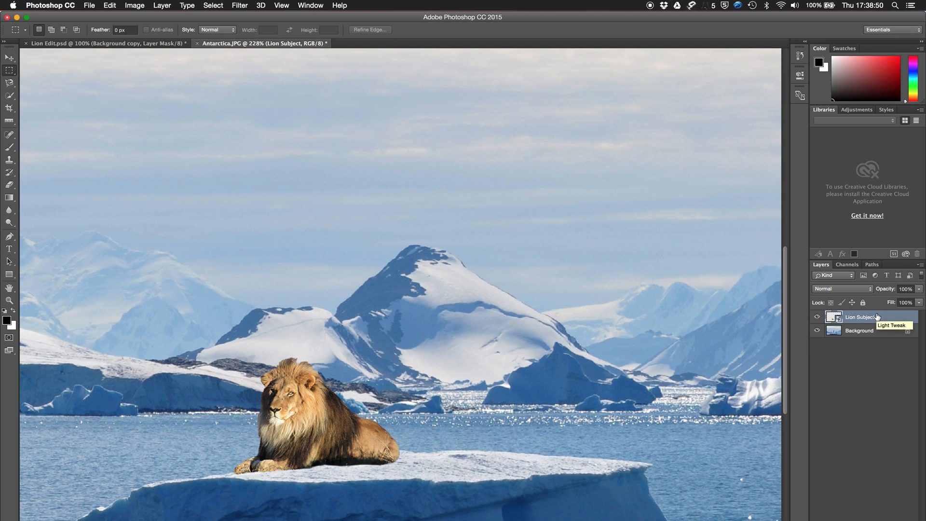
- Add a Hue/Saturation adjustment layer named Lion Tweak, clipped to the Lion Subject layer, with Hue +19, Saturation -13 and Lightness +5
{"action": "left_click", "coordinate": [162, 5]}
{"action": "mouse_move", "coordinate": [193, 126]}
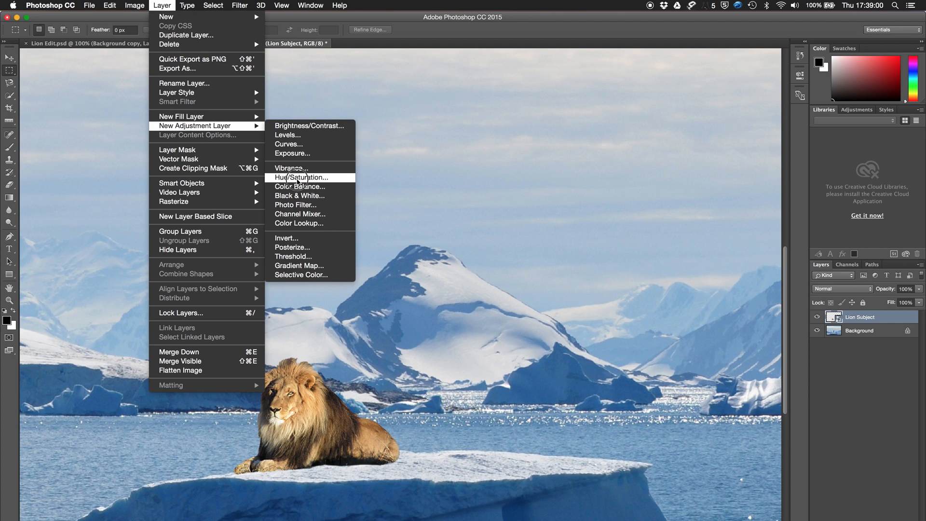
{"action": "left_click", "coordinate": [296, 178]}
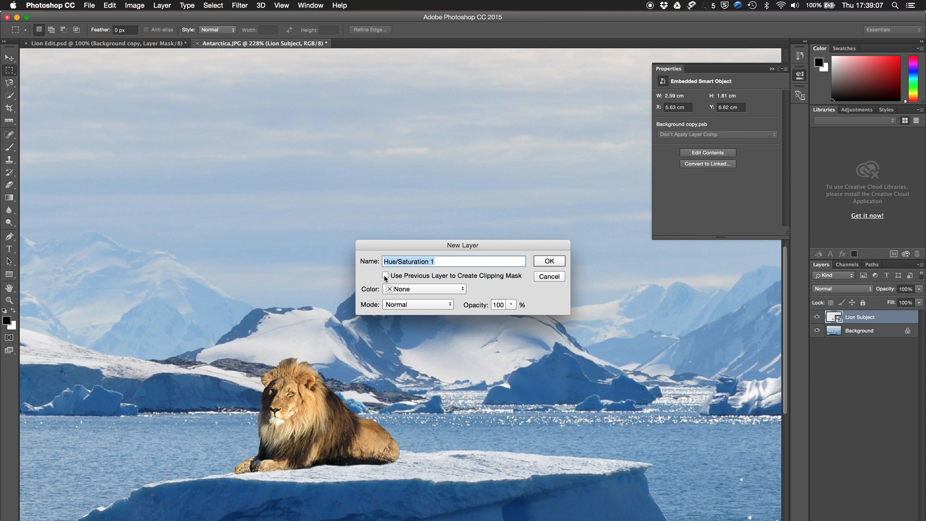
{"action": "left_click", "coordinate": [385, 278]}
{"action": "type", "text": "Lion Tweak"}
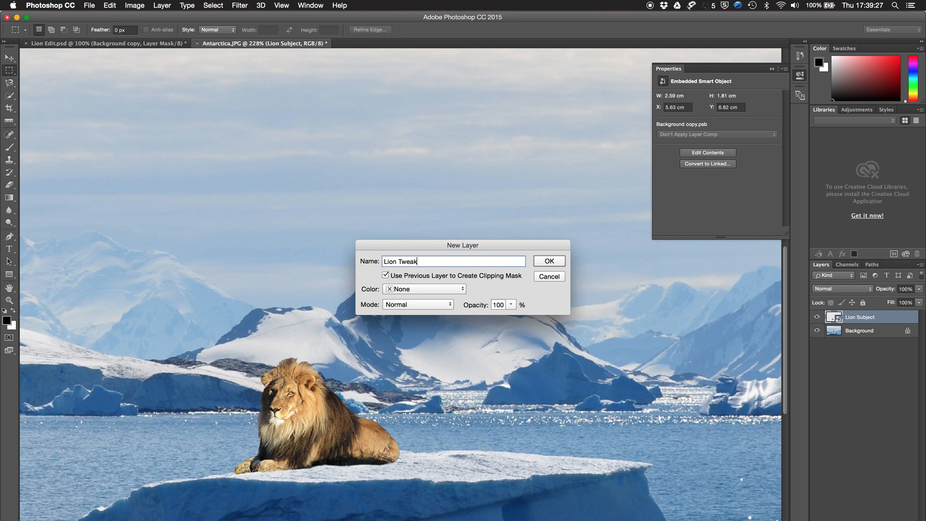
{"action": "left_click", "coordinate": [549, 261]}
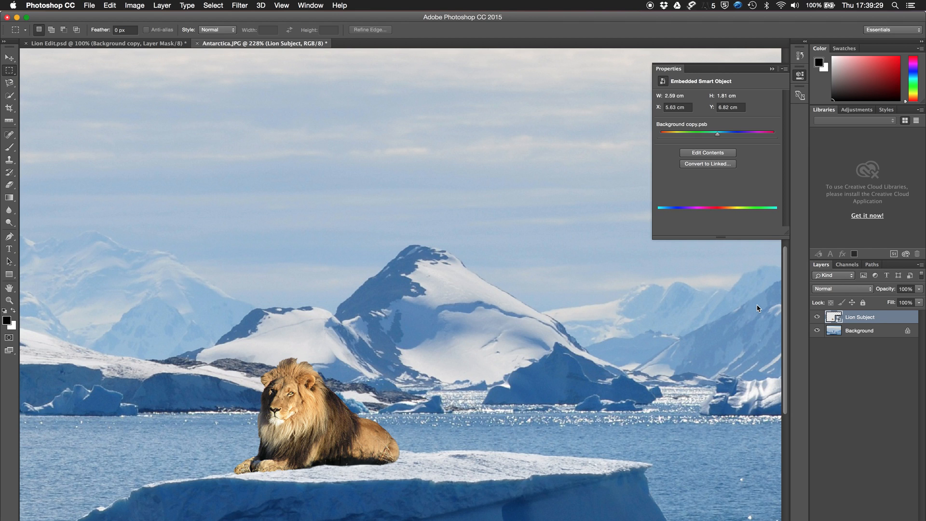
{"action": "left_click_drag", "start_coordinate": [717, 133], "coordinate": [721, 176]}
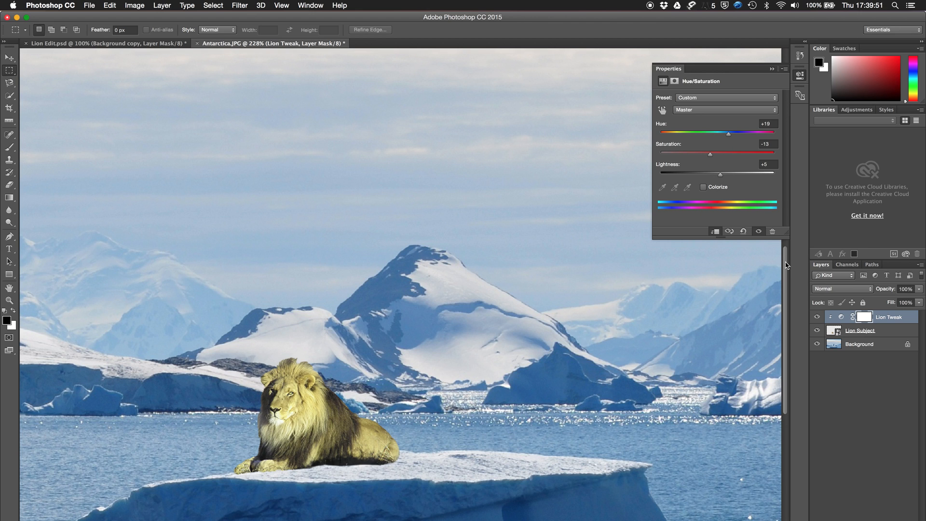
- Compare the lion with and without the colour adjustment by switching the Lion Tweak layer's visibility off and on
{"action": "left_click", "coordinate": [816, 318]}
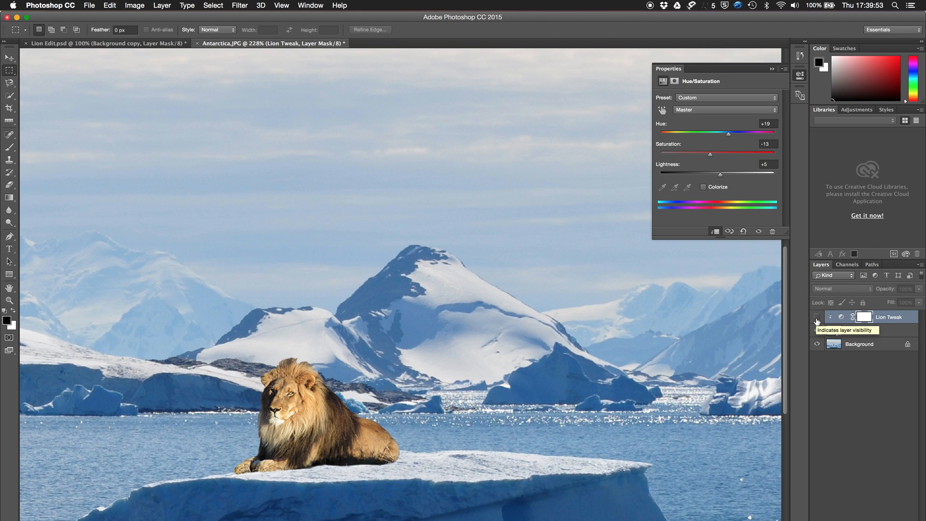
{"action": "left_click", "coordinate": [817, 319]}
{"action": "left_click", "coordinate": [817, 318]}
{"action": "left_click", "coordinate": [816, 319]}
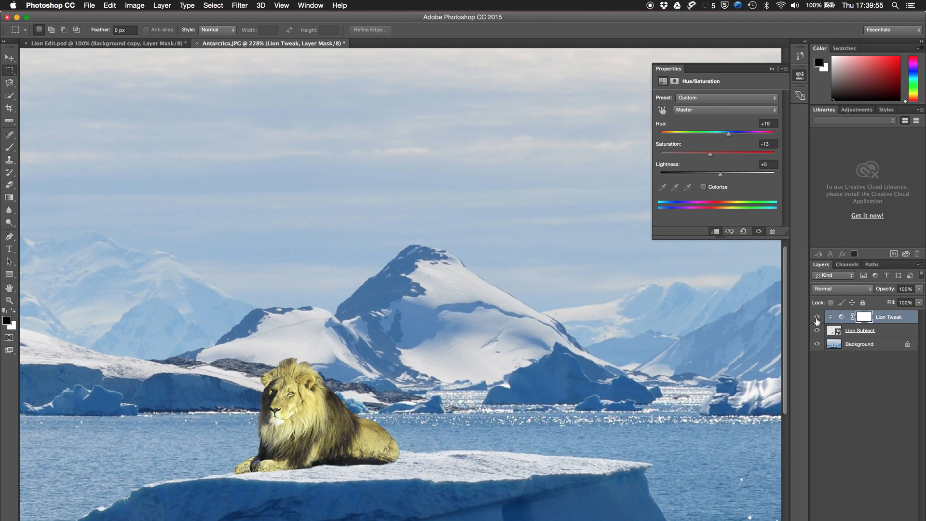
{"action": "left_click", "coordinate": [816, 318]}
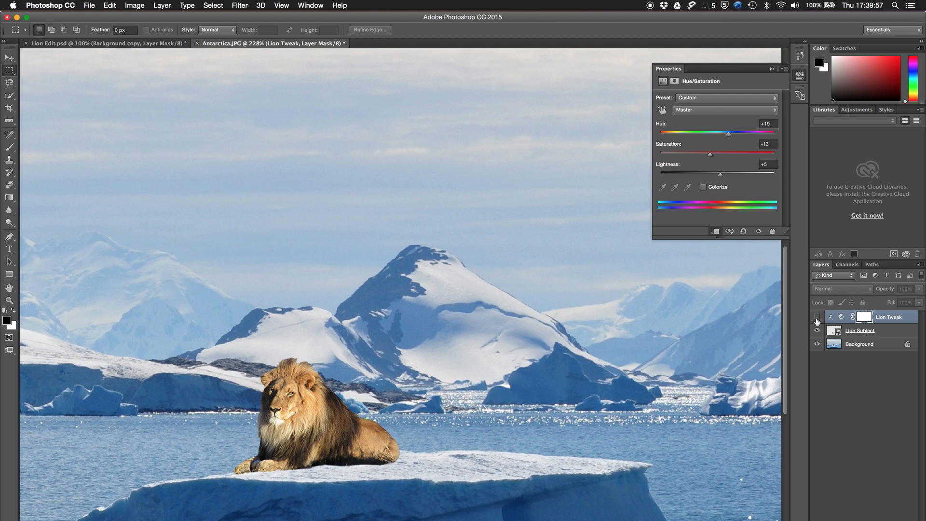
- Show the Lion Tweak adjustment again and set its Hue to +13
{"action": "left_click", "coordinate": [816, 319]}
{"action": "left_click_drag", "start_coordinate": [728, 134], "coordinate": [726, 137]}
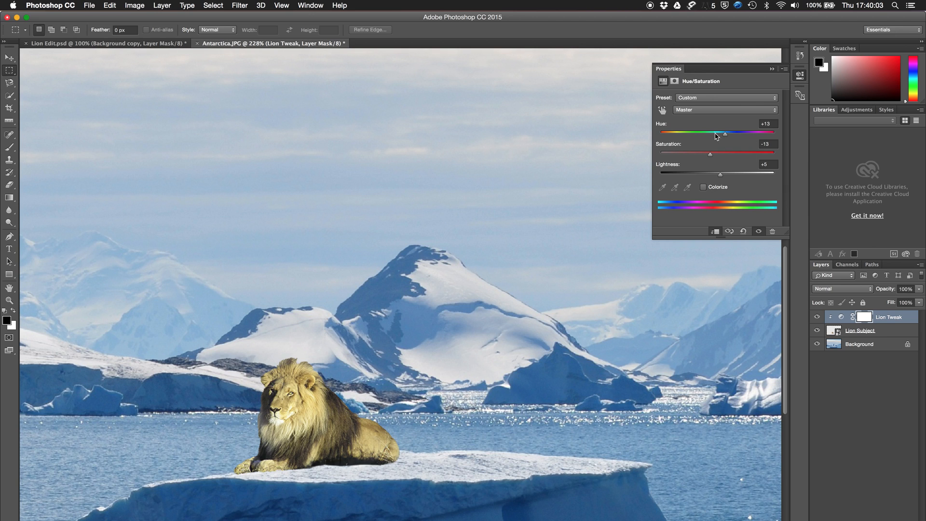
{"action": "double_click", "coordinate": [670, 68]}
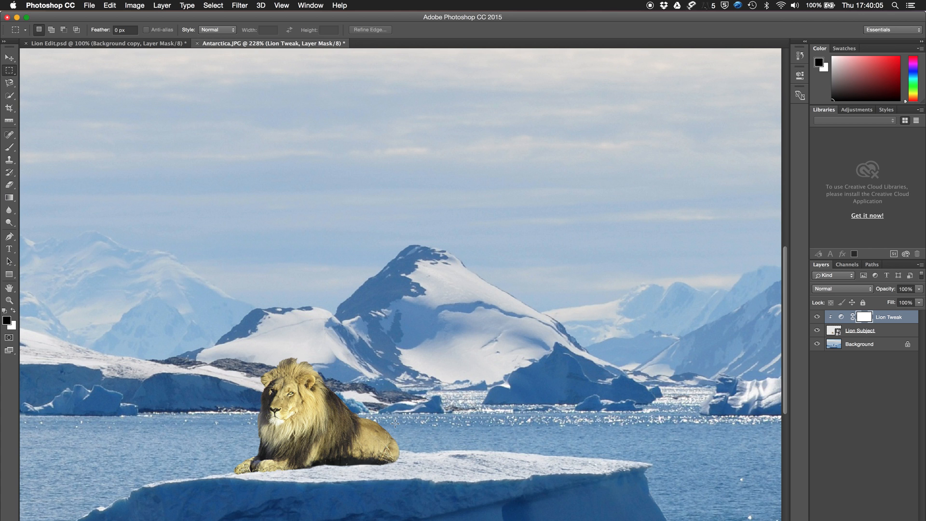
- Check the lion against the whole Antarctic scene and open the Lion Subject Smart Object's contents for editing
{"action": "scroll", "coordinate": [395, 423], "scroll_direction": "left", "scroll_amount": 4}
{"action": "scroll", "coordinate": [395, 424], "scroll_direction": "down", "scroll_amount": 5}
{"action": "scroll", "coordinate": [395, 423], "scroll_direction": "right", "scroll_amount": 8}
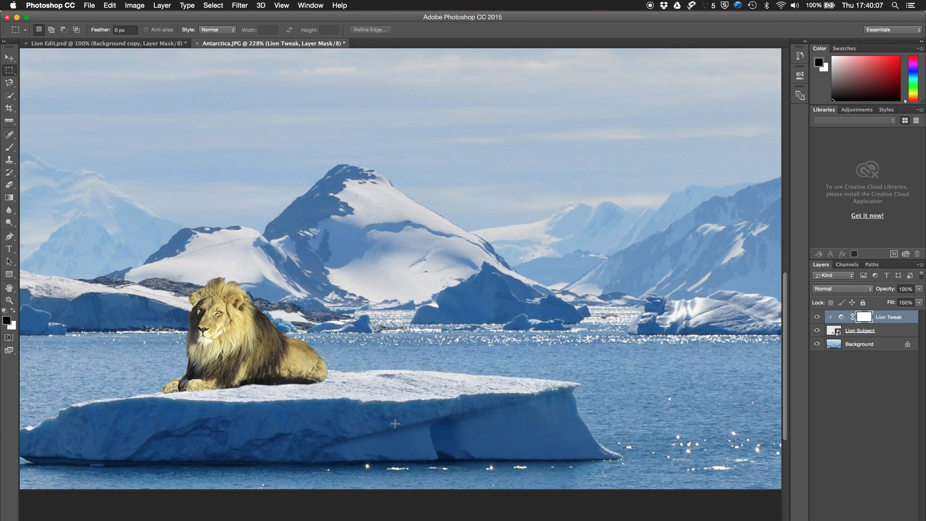
{"action": "scroll", "coordinate": [395, 423], "scroll_direction": "down", "scroll_amount": 5}
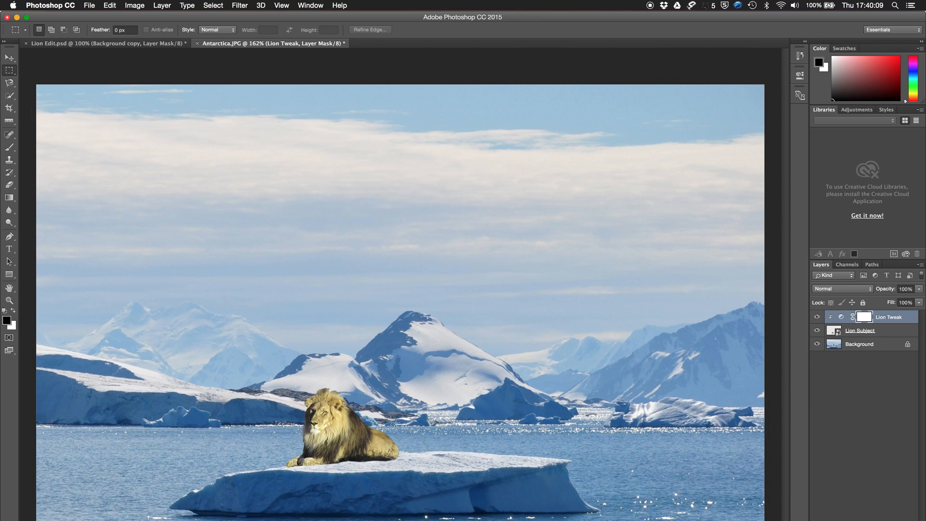
{"action": "scroll", "coordinate": [395, 423], "scroll_direction": "down", "scroll_amount": 2}
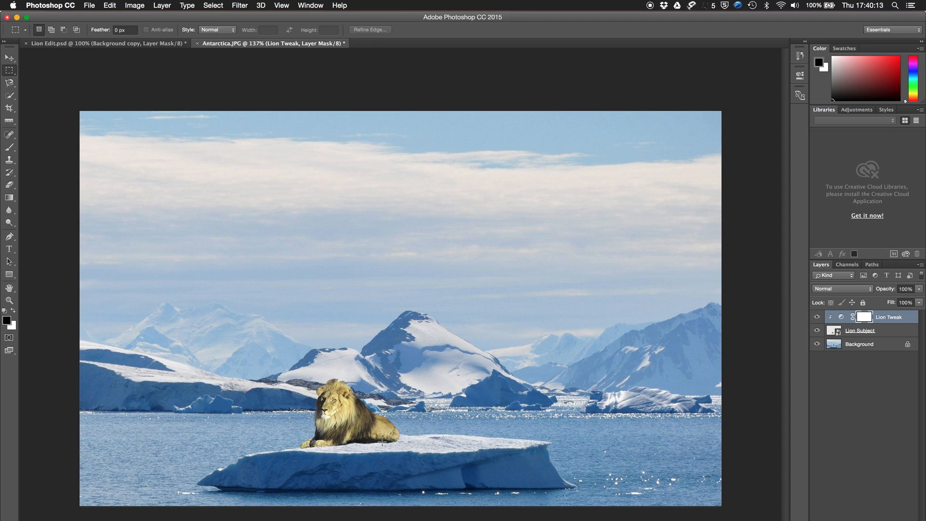
{"action": "double_click", "coordinate": [834, 331]}
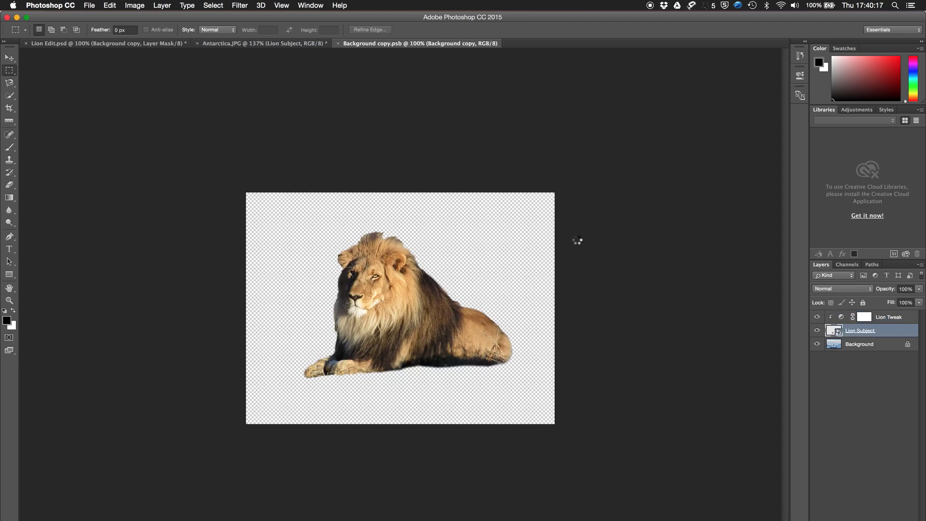
- Target the Background copy layer's mask with the Brush tool and undo the trial stroke beneath the lion
{"action": "key", "text": "b"}
{"action": "scroll", "coordinate": [472, 353], "scroll_direction": "up", "scroll_amount": 7}
{"action": "left_click", "coordinate": [50, 30]}
{"action": "key", "text": "super+z"}
{"action": "mouse_move", "coordinate": [368, 404]}
{"action": "left_mouse_down"}
{"action": "mouse_move", "coordinate": [400, 429]}
{"action": "mouse_move", "coordinate": [388, 440]}
{"action": "left_mouse_up"}
{"action": "left_click", "coordinate": [856, 318]}
{"action": "key", "text": "x"}
{"action": "key", "text": "super+z"}
{"action": "key", "text": "x"}
- Configure a soft brush for the mask by lowering its hardness to the minimum
{"action": "key", "text": "bracketright"}
{"action": "key", "text": "bracketright"}
{"action": "key", "text": "bracketright"}
{"action": "key", "text": "bracketleft"}
{"action": "key", "text": "bracketleft"}
{"action": "key", "text": "bracketleft"}
{"action": "right_click", "coordinate": [421, 433]}
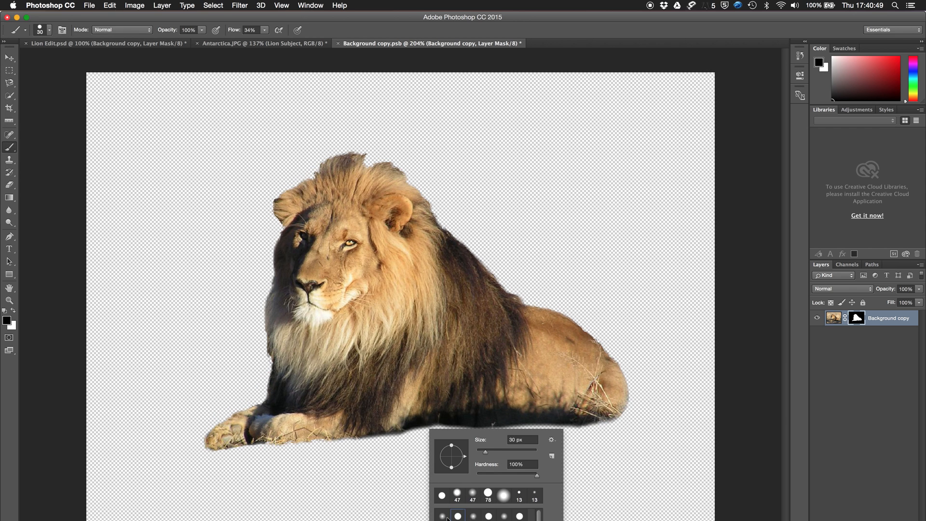
{"action": "key", "text": "Escape"}
{"action": "right_click", "coordinate": [447, 431]}
{"action": "left_click_drag", "start_coordinate": [561, 472], "coordinate": [502, 473]}
- Paint black on the layer mask along the lion's dark underside to blend its edge, and save and close the Smart Object
{"action": "mouse_move", "coordinate": [395, 442]}
{"action": "left_mouse_down"}
{"action": "mouse_move", "coordinate": [500, 426]}
{"action": "mouse_move", "coordinate": [536, 448]}
{"action": "left_mouse_up"}
{"action": "right_click", "coordinate": [461, 427]}
{"action": "key", "text": "Return"}
{"action": "mouse_move", "coordinate": [449, 460]}
{"action": "left_mouse_down"}
{"action": "mouse_move", "coordinate": [549, 437]}
{"action": "mouse_move", "coordinate": [432, 445]}
{"action": "left_mouse_up"}
{"action": "left_click", "coordinate": [338, 44]}
{"action": "left_click", "coordinate": [539, 200]}
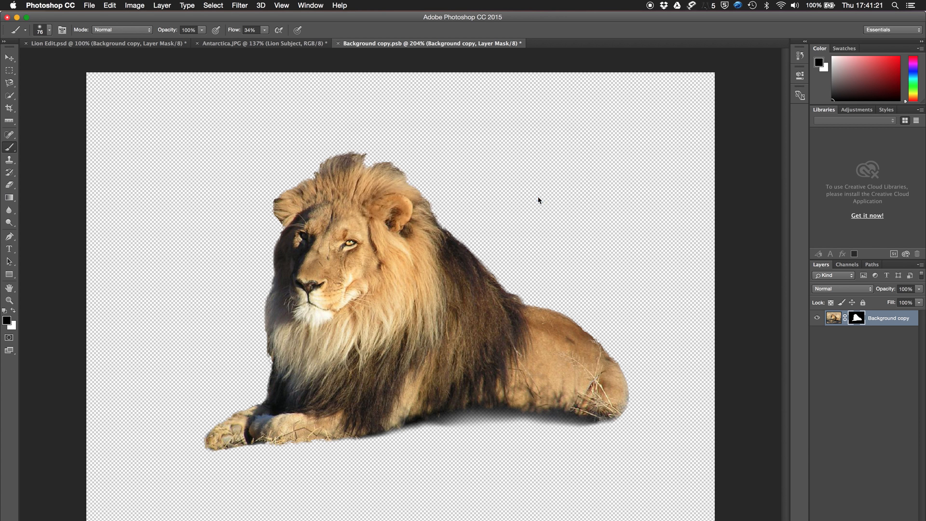
- Add a Photo Filter adjustment layer clipped to the Lion Subject layer, using Warming Filter (85) at 84% density
{"action": "scroll", "coordinate": [441, 329], "scroll_direction": "up", "scroll_amount": 4}
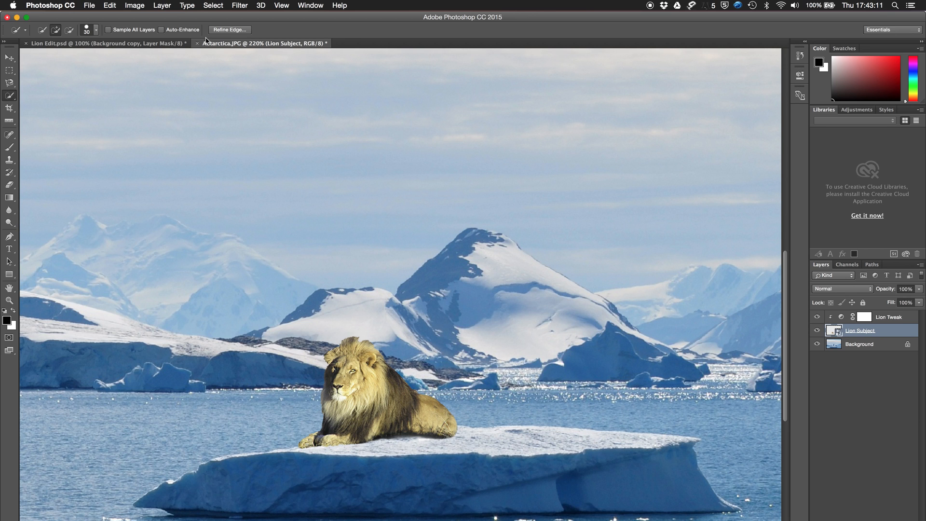
{"action": "left_click", "coordinate": [169, 6]}
{"action": "mouse_move", "coordinate": [229, 127]}
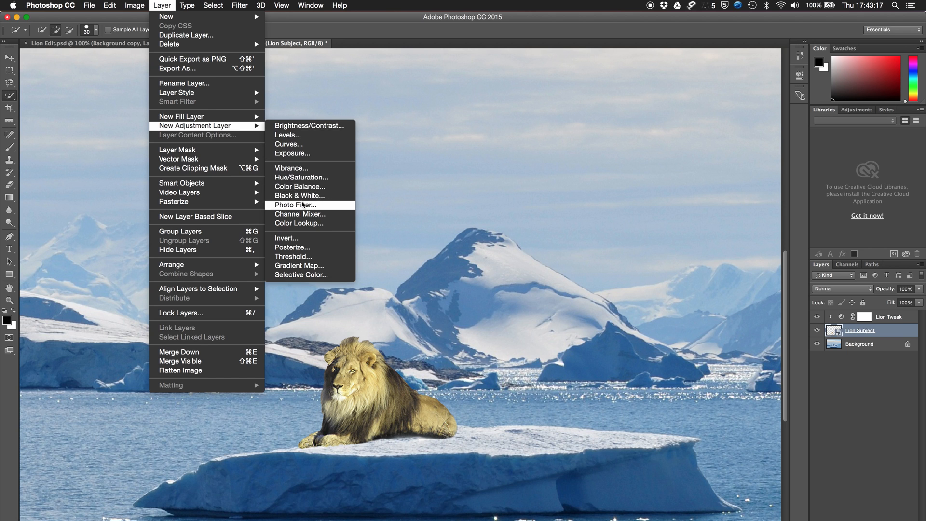
{"action": "left_click", "coordinate": [302, 205]}
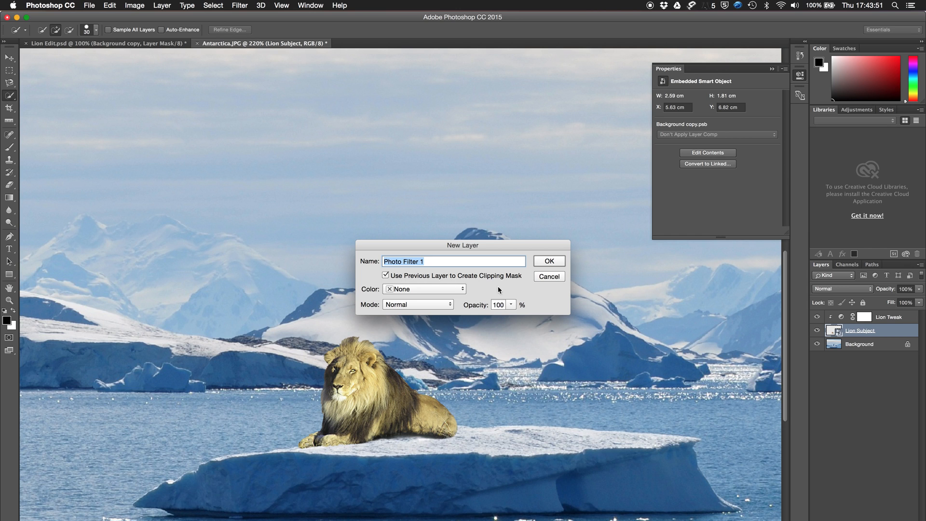
{"action": "left_click", "coordinate": [547, 260]}
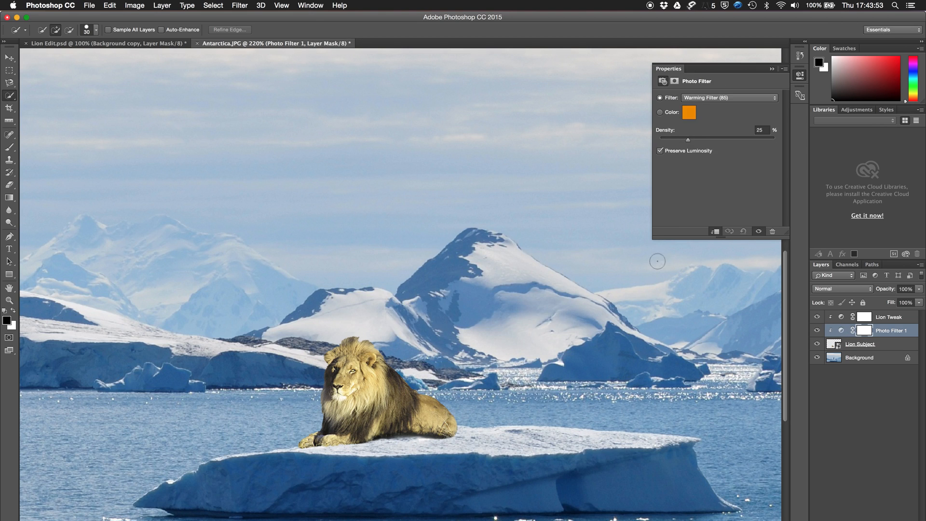
{"action": "left_click_drag", "start_coordinate": [690, 140], "coordinate": [777, 141]}
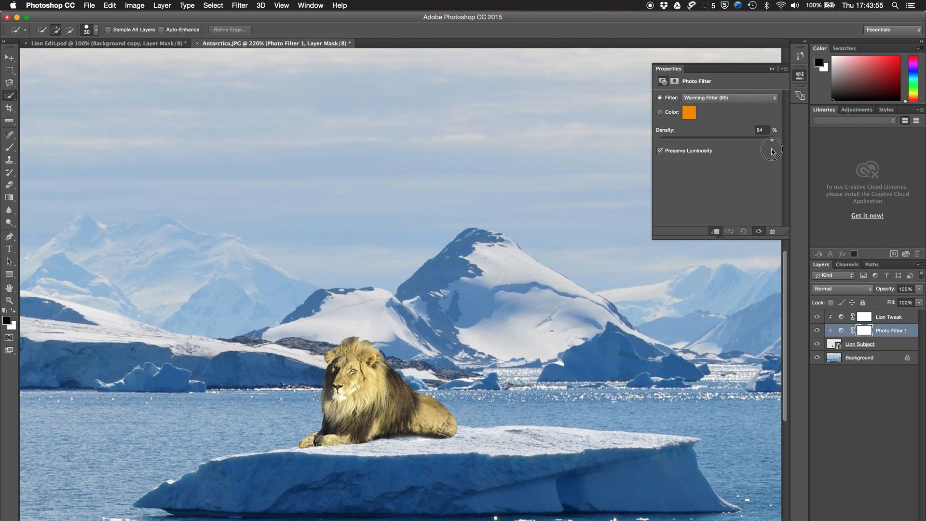